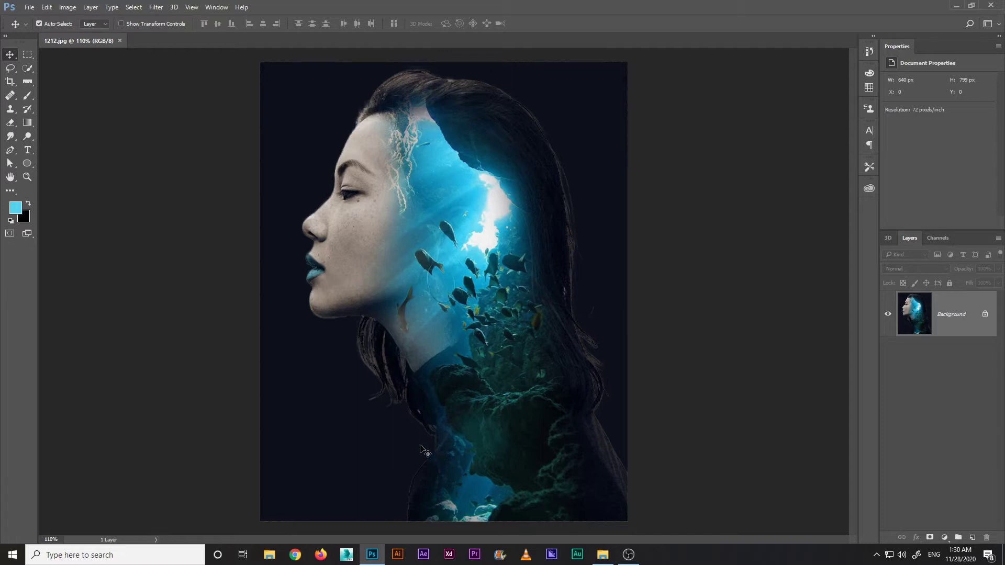
# Close the finished 1212.jpg double-exposure document.
pyautogui.click(120, 41)
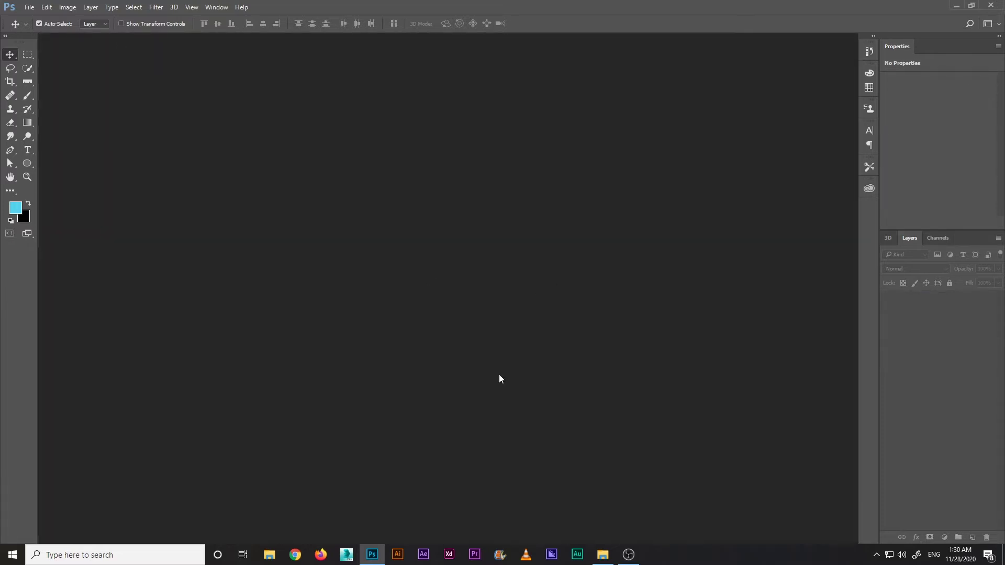
# Preview the profile and underwater cave photos from Documents, then drag both into Photoshop.
pyautogui.click(603, 554)
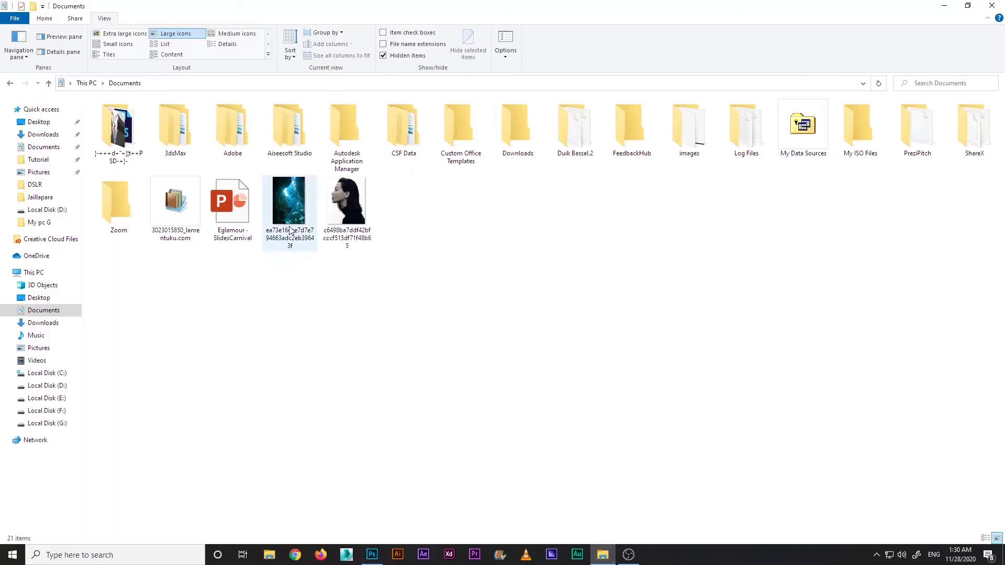
pyautogui.doubleClick(345, 232)
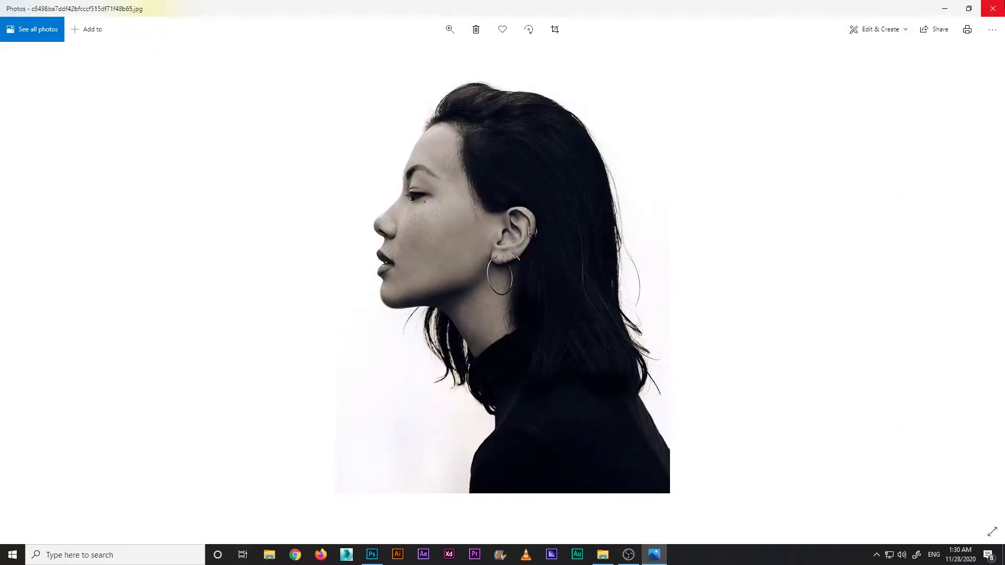
pyautogui.click(993, 8)
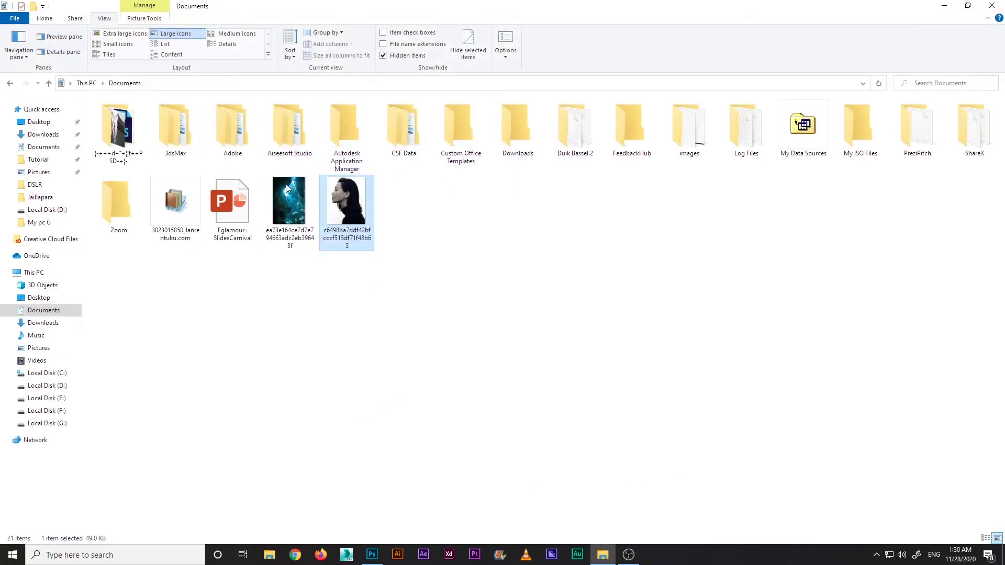
pyautogui.doubleClick(284, 212)
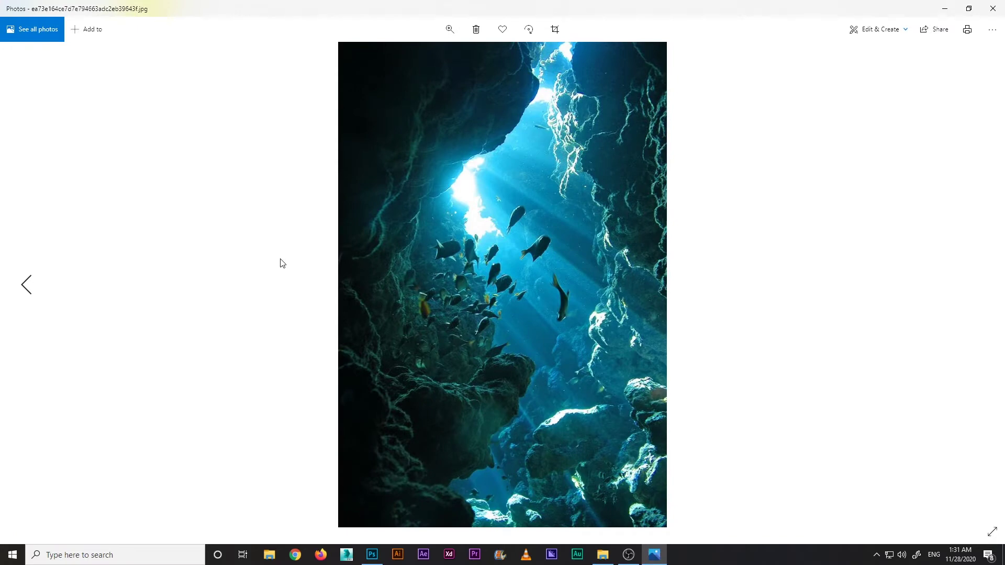
pyautogui.click(992, 9)
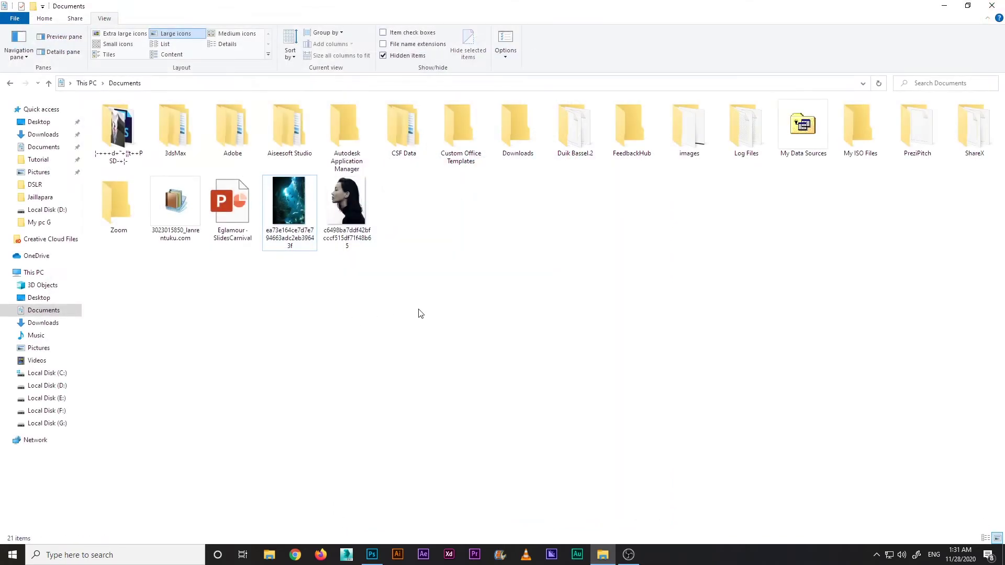
pyautogui.moveTo(421, 313); pyautogui.dragTo(429, 360)
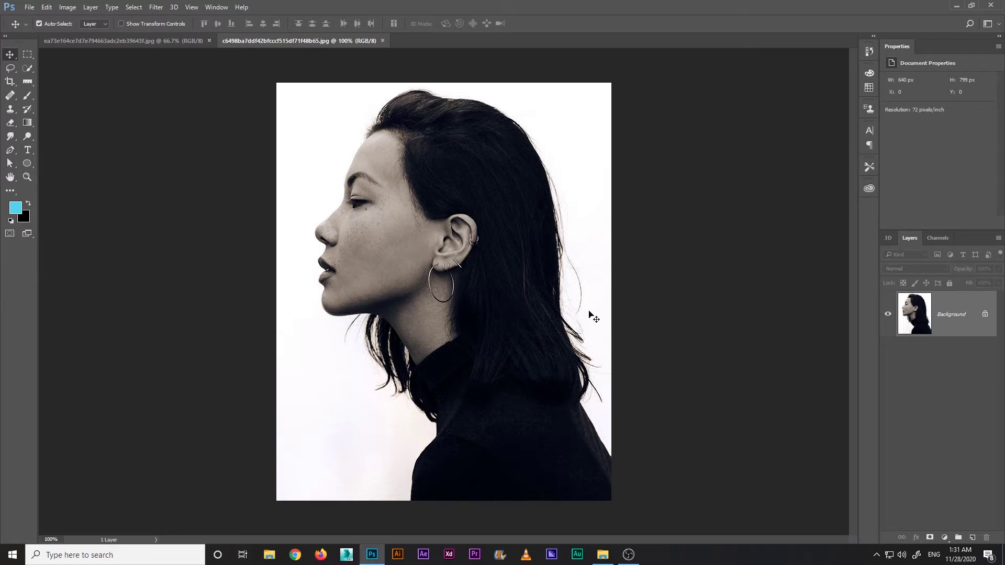
# Quick-select the woman's face, hair and shoulders in the profile photo.
pyautogui.click(26, 71)
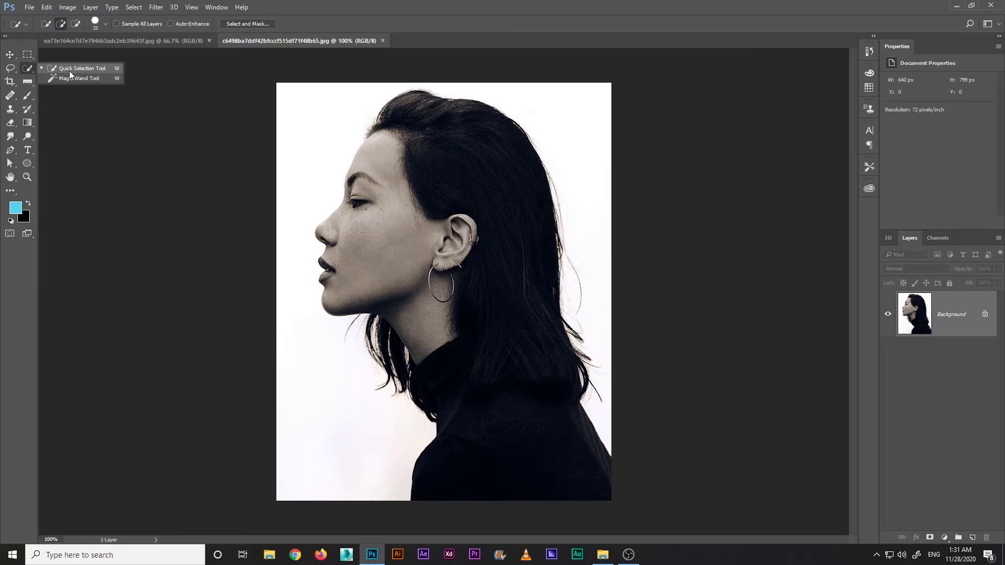
pyautogui.moveTo(403, 281)
pyautogui.mouseDown()
pyautogui.moveTo(461, 260)
pyautogui.moveTo(394, 246)
pyautogui.moveTo(415, 224)
pyautogui.moveTo(429, 127)
pyautogui.moveTo(387, 132)
pyautogui.moveTo(416, 113)
pyautogui.moveTo(503, 165)
pyautogui.moveTo(543, 254)
pyautogui.moveTo(509, 326)
pyautogui.moveTo(480, 336)
pyautogui.moveTo(529, 398)
pyautogui.moveTo(550, 330)
pyautogui.moveTo(561, 334)
pyautogui.moveTo(576, 381)
pyautogui.moveTo(378, 320)
pyautogui.moveTo(398, 371)
pyautogui.moveTo(383, 388)
pyautogui.moveTo(414, 392)
pyautogui.mouseUp()
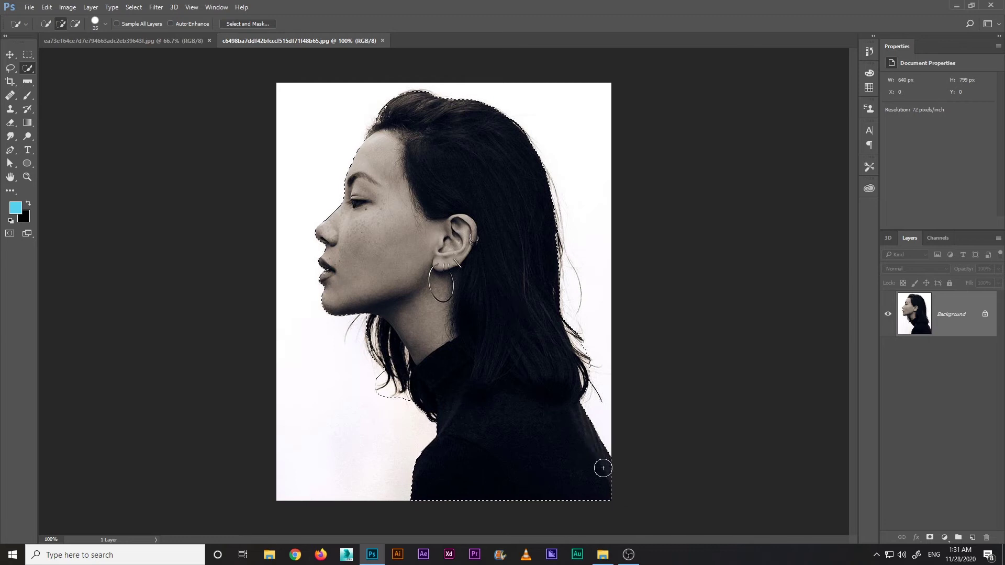
pyautogui.click(255, 23)
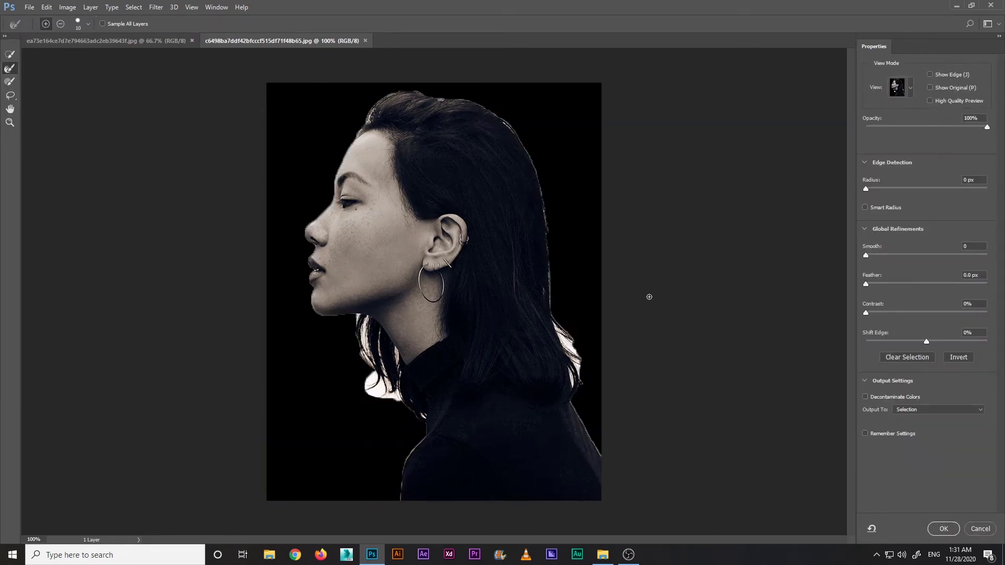
# Preview the selection On Black, keeping overlay opacity at 100%.
pyautogui.click(905, 89)
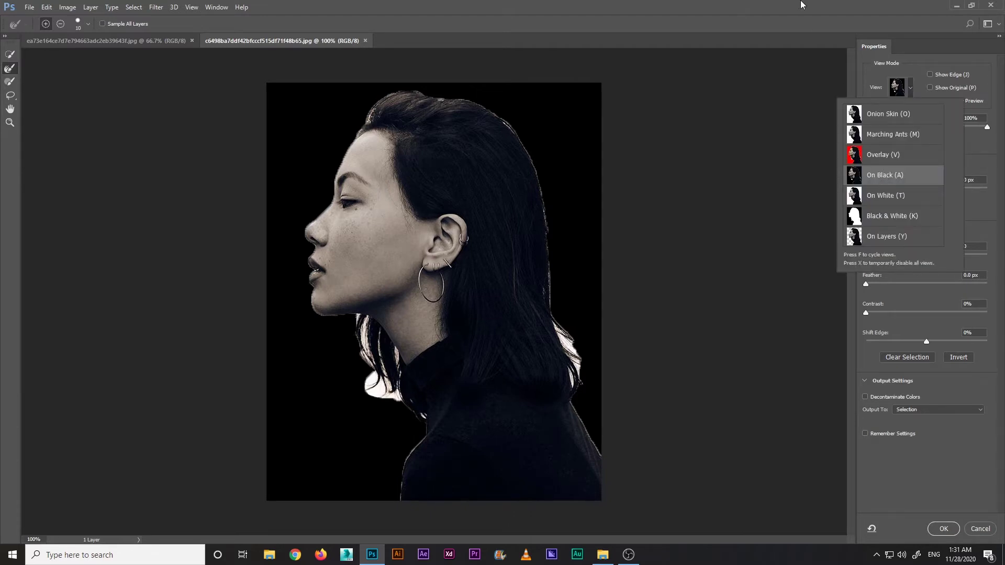
pyautogui.click(885, 181)
pyautogui.moveTo(987, 127)
pyautogui.mouseDown()
pyautogui.moveTo(912, 127)
pyautogui.moveTo(1002, 132)
pyautogui.mouseUp()
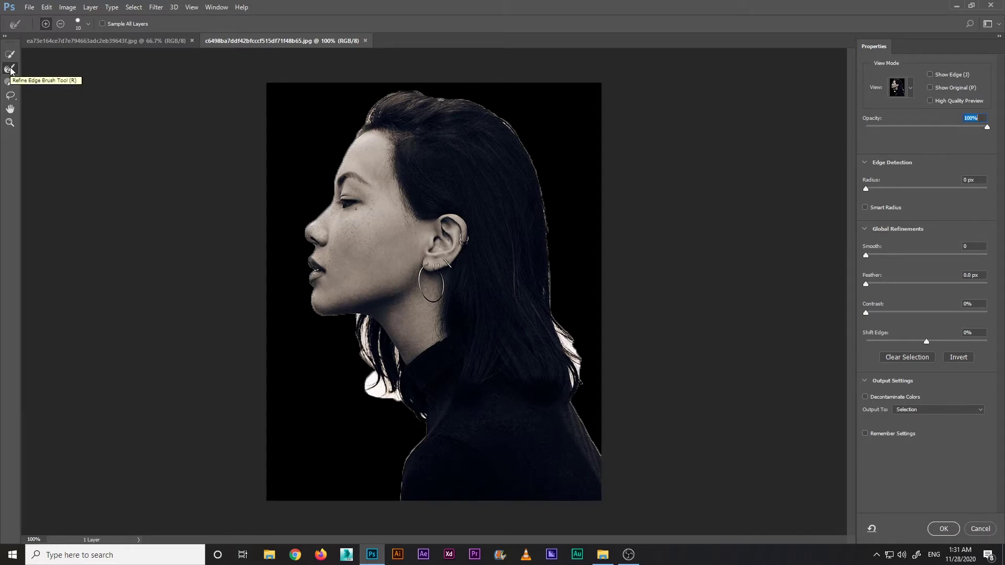
# Refine the hair edges down the neck with a 30 then 25 px Refine Edge Brush.
pyautogui.press(']')
pyautogui.press(']')
pyautogui.press(']')
pyautogui.press(']')
pyautogui.press(']')
pyautogui.press(']')
pyautogui.press(']')
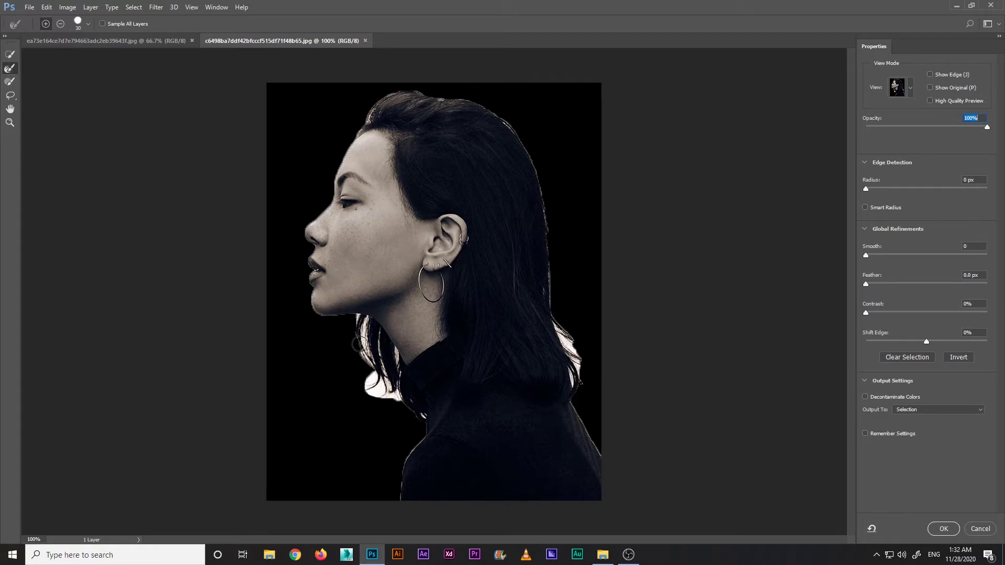
pyautogui.press('[')
pyautogui.press('[')
pyautogui.press('[')
pyautogui.moveTo(365, 323)
pyautogui.mouseDown()
pyautogui.moveTo(377, 365)
pyautogui.moveTo(371, 392)
pyautogui.moveTo(379, 381)
pyautogui.moveTo(394, 397)
pyautogui.moveTo(379, 346)
pyautogui.moveTo(392, 350)
pyautogui.moveTo(396, 363)
pyautogui.moveTo(377, 332)
pyautogui.mouseUp()
pyautogui.press('[')
pyautogui.press('[')
pyautogui.press('[')
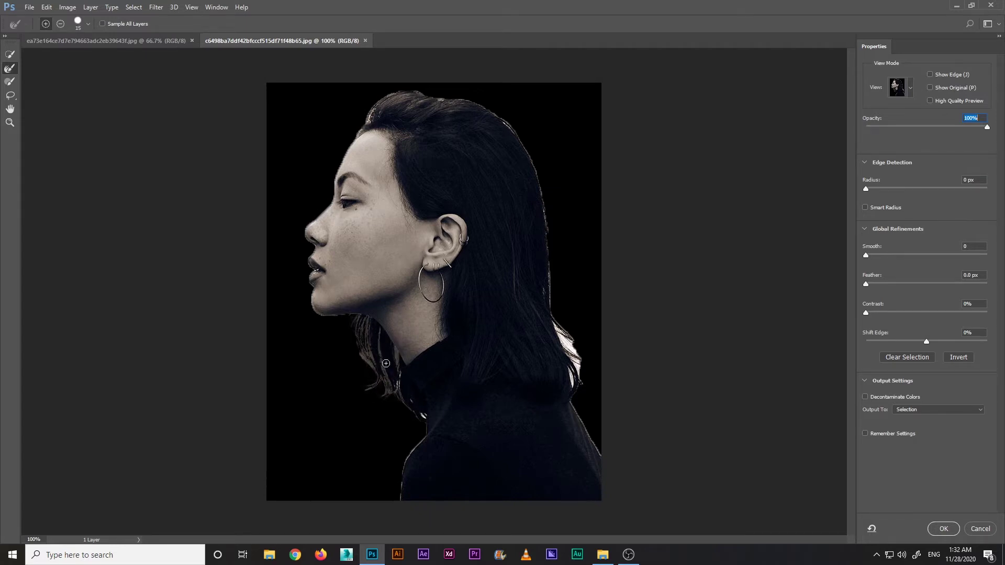
pyautogui.press(']')
pyautogui.press(']')
pyautogui.moveTo(399, 376)
pyautogui.mouseDown()
pyautogui.moveTo(419, 426)
pyautogui.moveTo(419, 413)
pyautogui.moveTo(425, 419)
pyautogui.mouseUp()
# Refine the bright right-side hair edge at 30 px, then widen the edge radius.
pyautogui.press(']')
pyautogui.moveTo(553, 324)
pyautogui.mouseDown()
pyautogui.moveTo(577, 389)
pyautogui.moveTo(569, 346)
pyautogui.mouseUp()
pyautogui.press('[')
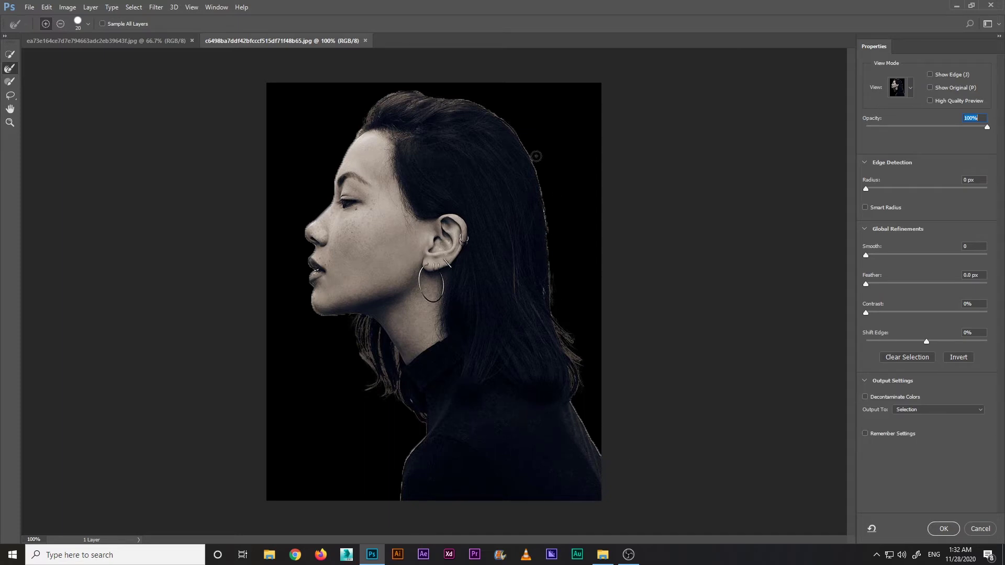
pyautogui.press('[')
pyautogui.moveTo(865, 189); pyautogui.dragTo(892, 191)
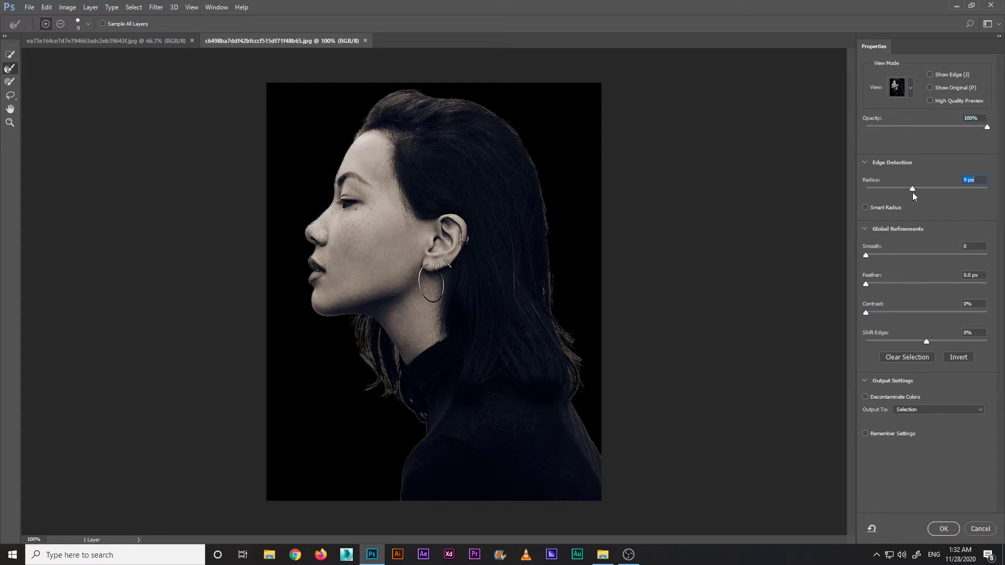
# In Select and Mask, set Radius 8 px, Contrast 3% and Shift Edge −6%.
pyautogui.click(868, 255)
pyautogui.click(866, 313)
pyautogui.moveTo(925, 341)
pyautogui.mouseDown()
pyautogui.moveTo(896, 340)
pyautogui.moveTo(922, 342)
pyautogui.mouseUp()
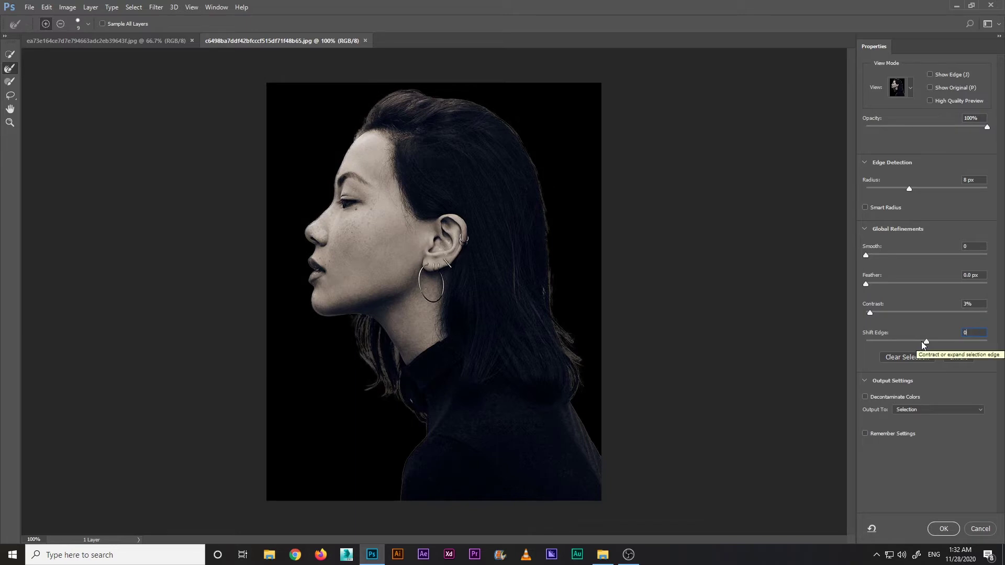
pyautogui.moveTo(921, 341); pyautogui.dragTo(925, 341)
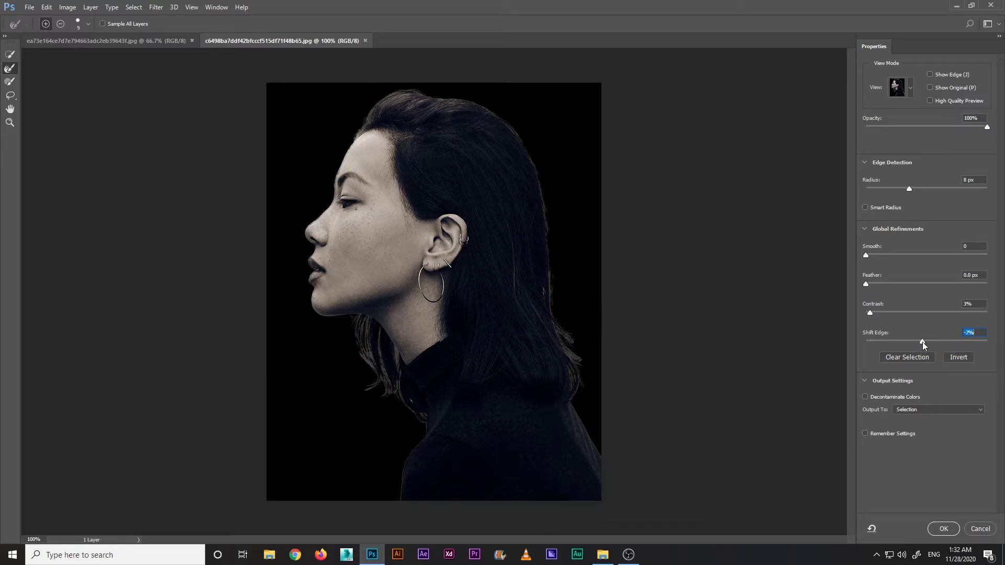
pyautogui.moveTo(921, 341)
pyautogui.mouseDown()
pyautogui.moveTo(908, 341)
pyautogui.moveTo(921, 341)
pyautogui.mouseUp()
# Output the refined cut-out to a New Layer, then select the original Background layer.
pyautogui.click(919, 414)
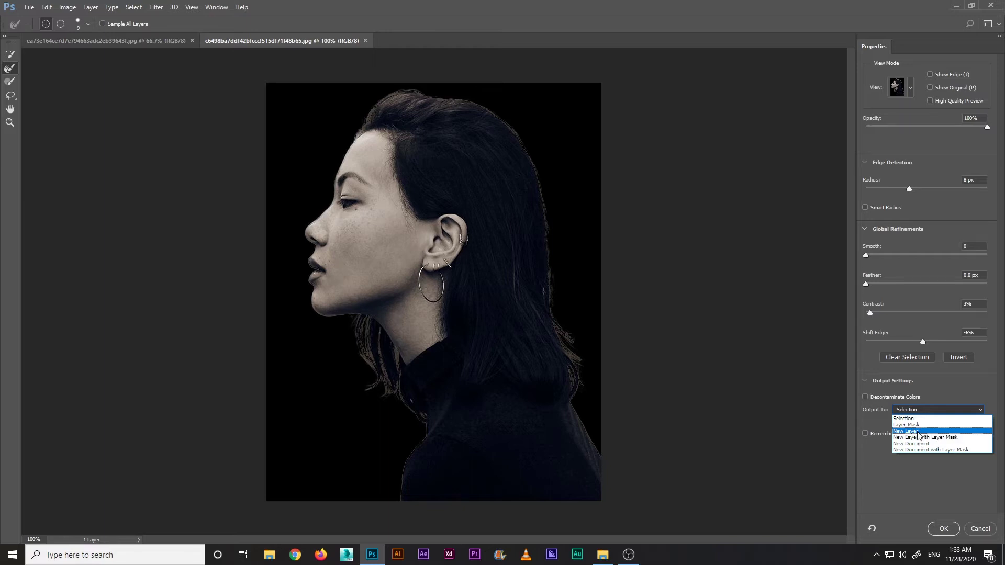
pyautogui.click(918, 432)
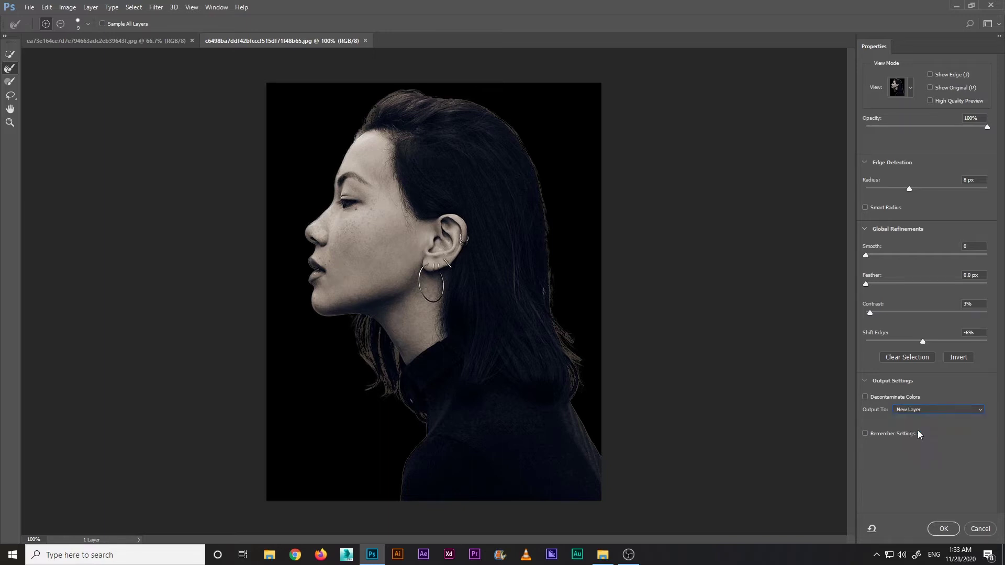
pyautogui.click(944, 529)
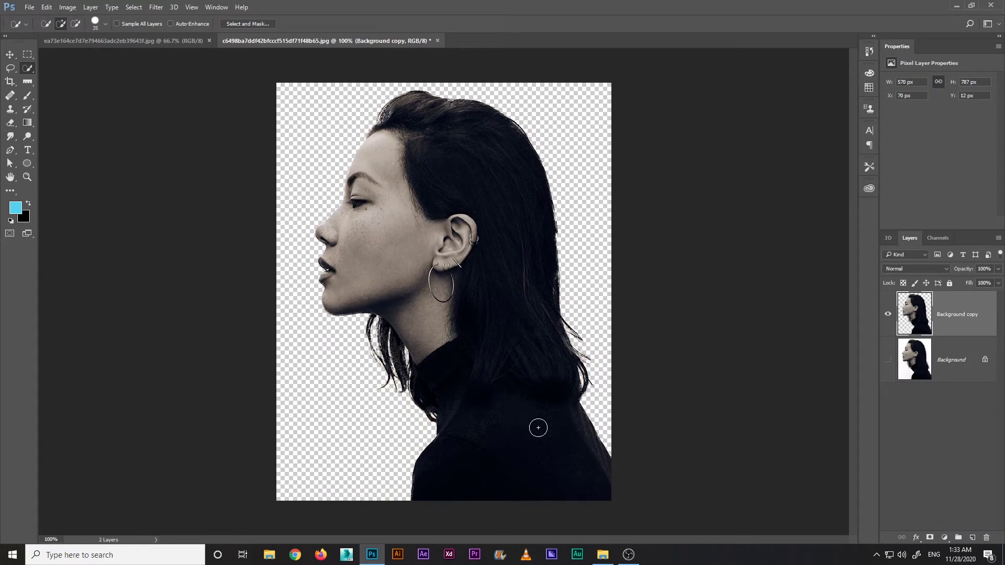
pyautogui.click(937, 377)
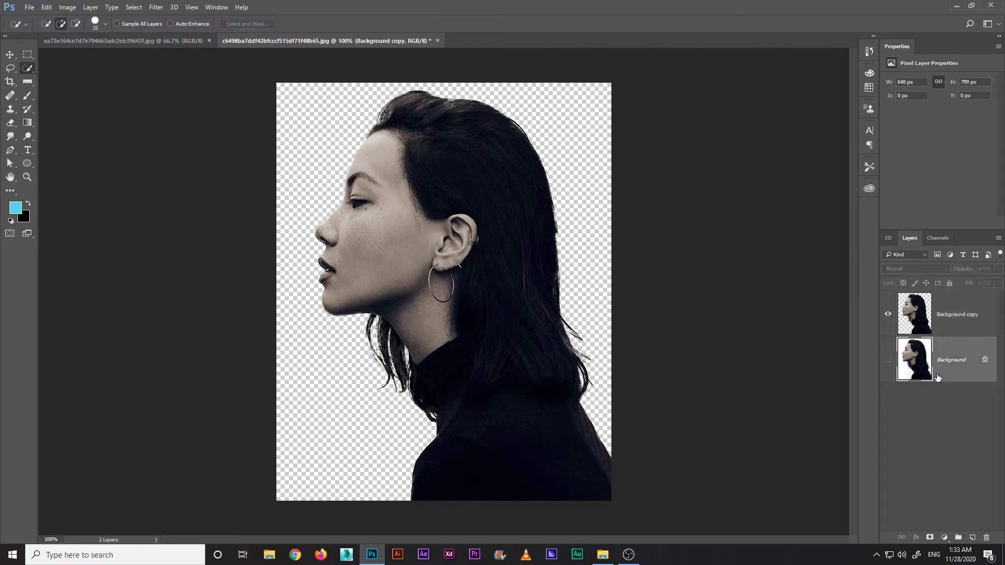
# Add a light blue #54d2ef Solid Color fill layer behind the cut-out.
pyautogui.click(945, 537)
pyautogui.click(941, 312)
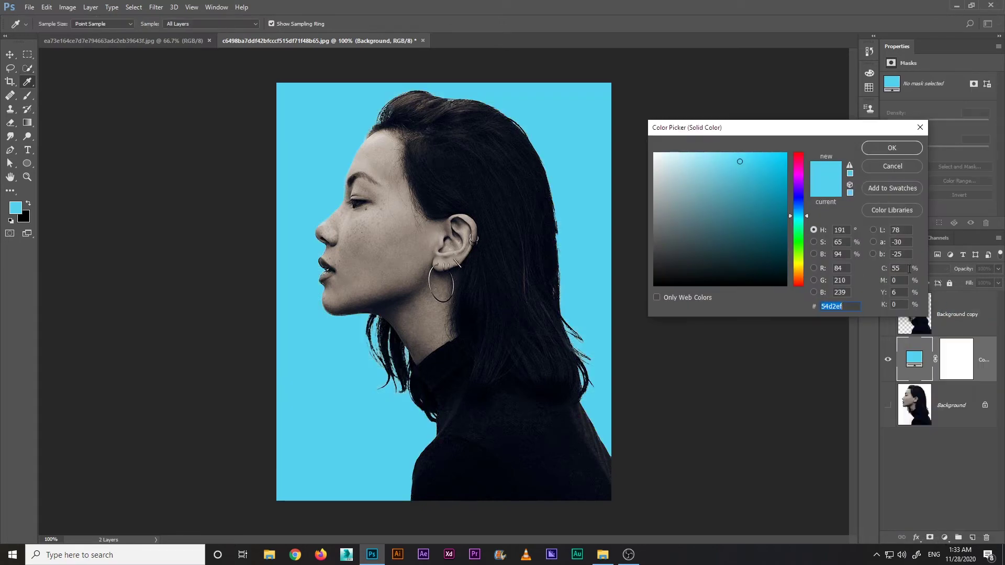
pyautogui.click(872, 148)
# Select the Background copy layer and switch to the underwater cave document.
pyautogui.press('w')
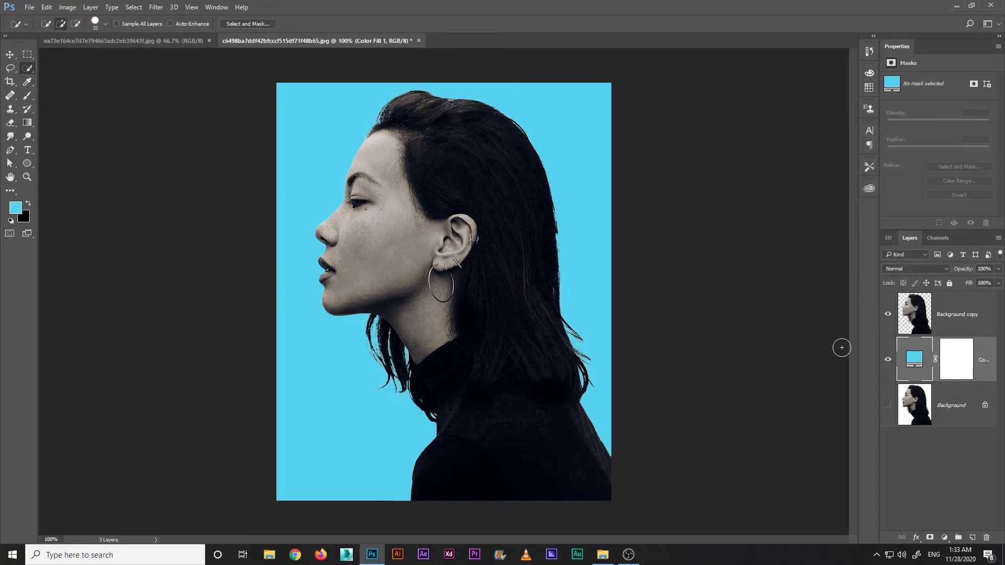
pyautogui.click(937, 318)
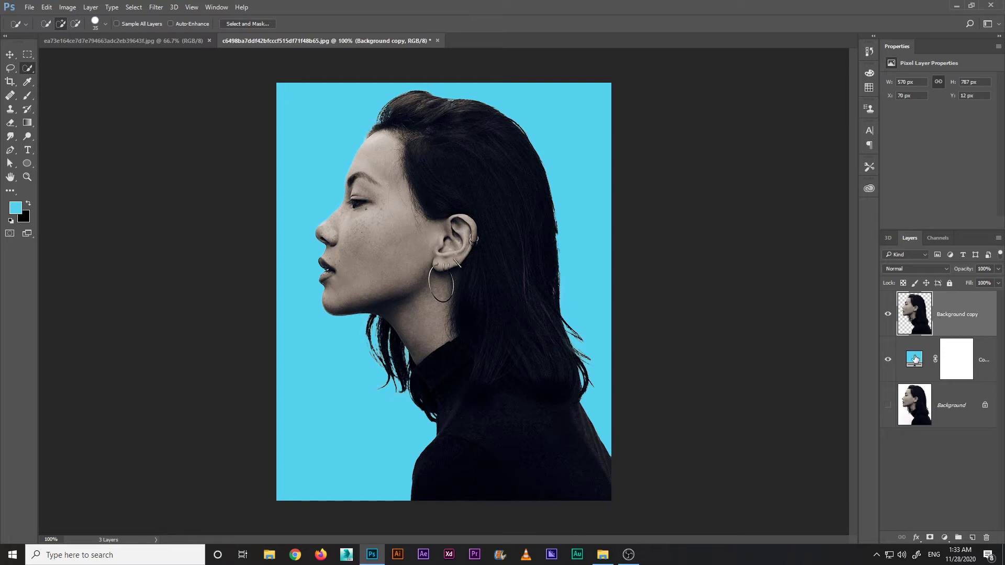
pyautogui.click(99, 42)
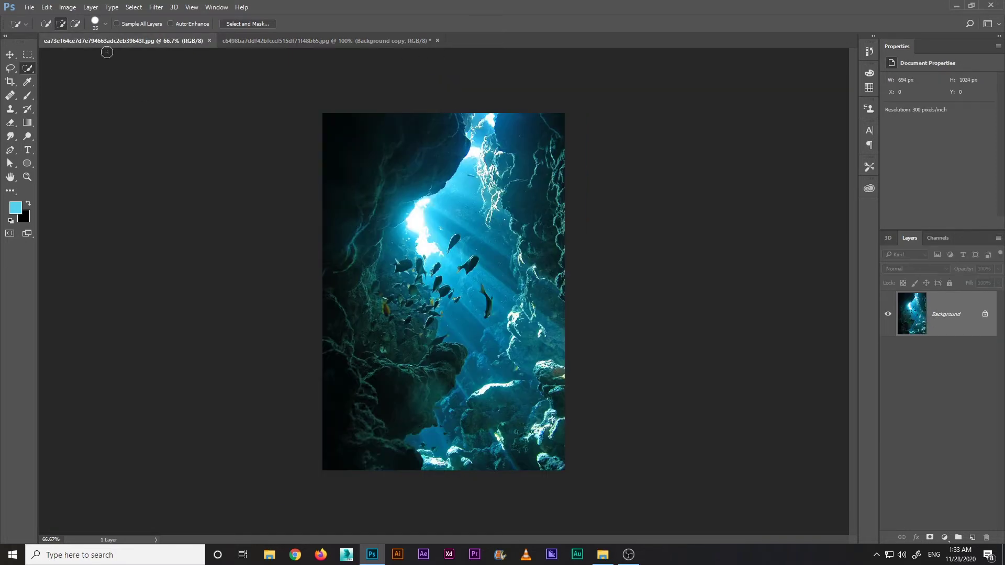
# Move the cave photo into the portrait document as a new Layer 1.
pyautogui.click(10, 54)
pyautogui.moveTo(443, 292); pyautogui.dragTo(445, 250)
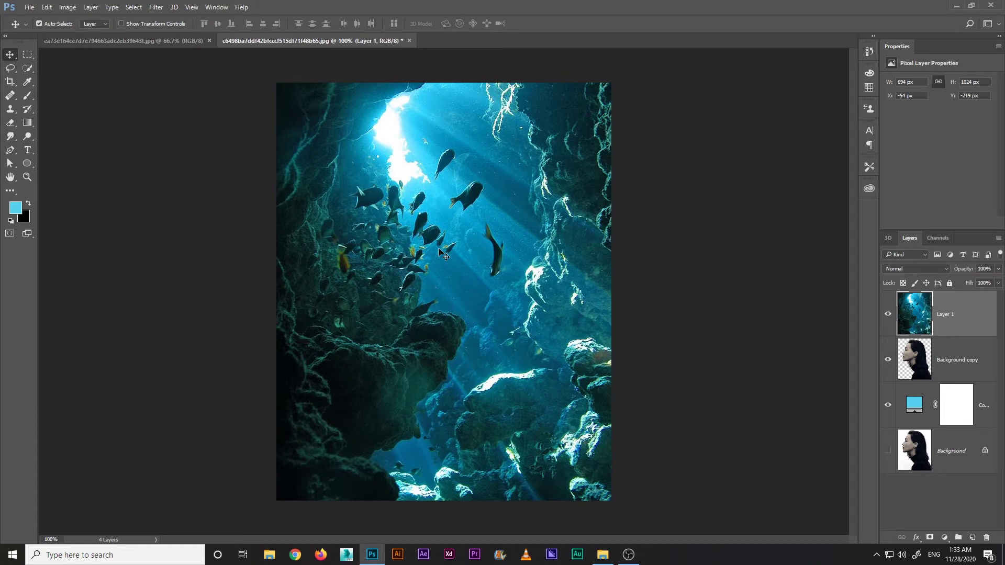
# Try Soft Light then set Difference blending, and reposition the cave layer over the head.
pyautogui.click(915, 269)
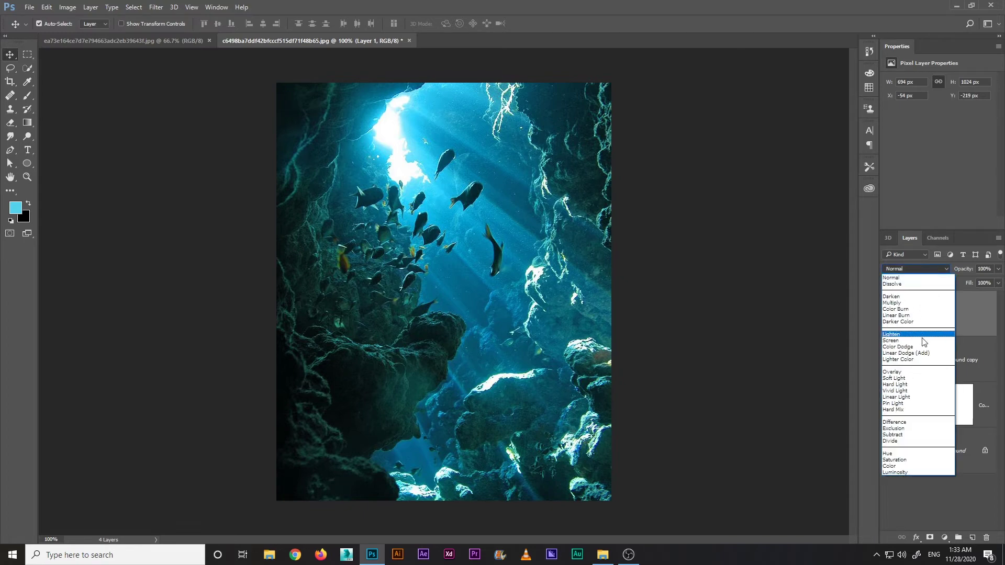
pyautogui.click(907, 378)
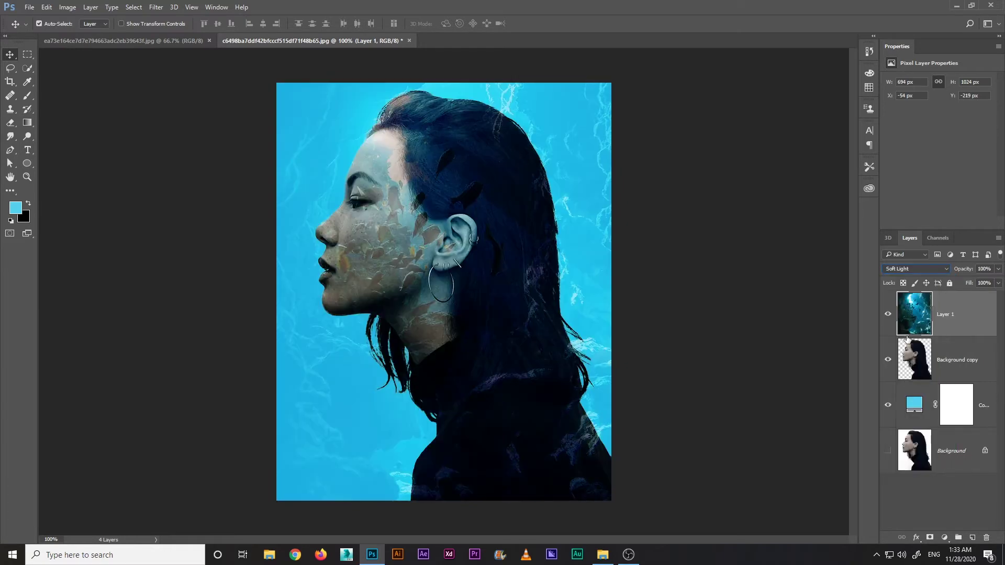
pyautogui.click(907, 269)
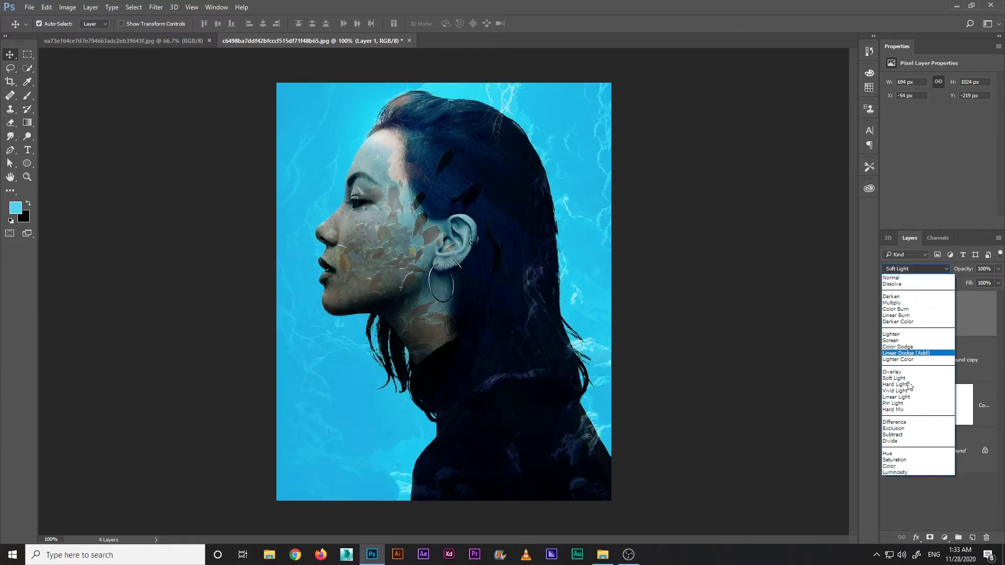
pyautogui.click(915, 422)
pyautogui.moveTo(488, 257)
pyautogui.mouseDown()
pyautogui.moveTo(519, 262)
pyautogui.moveTo(487, 262)
pyautogui.moveTo(497, 262)
pyautogui.mouseUp()
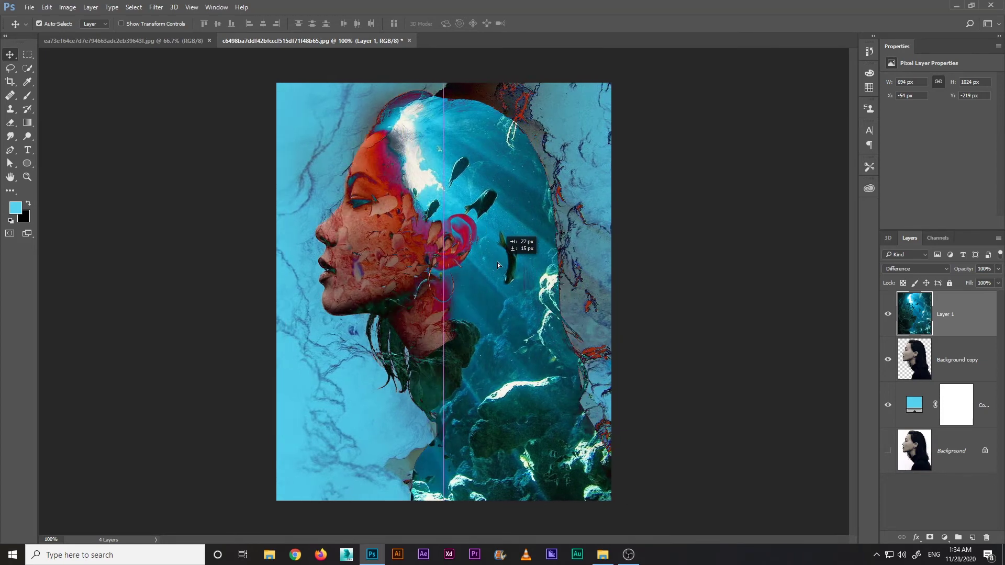
pyautogui.moveTo(497, 263); pyautogui.dragTo(482, 247)
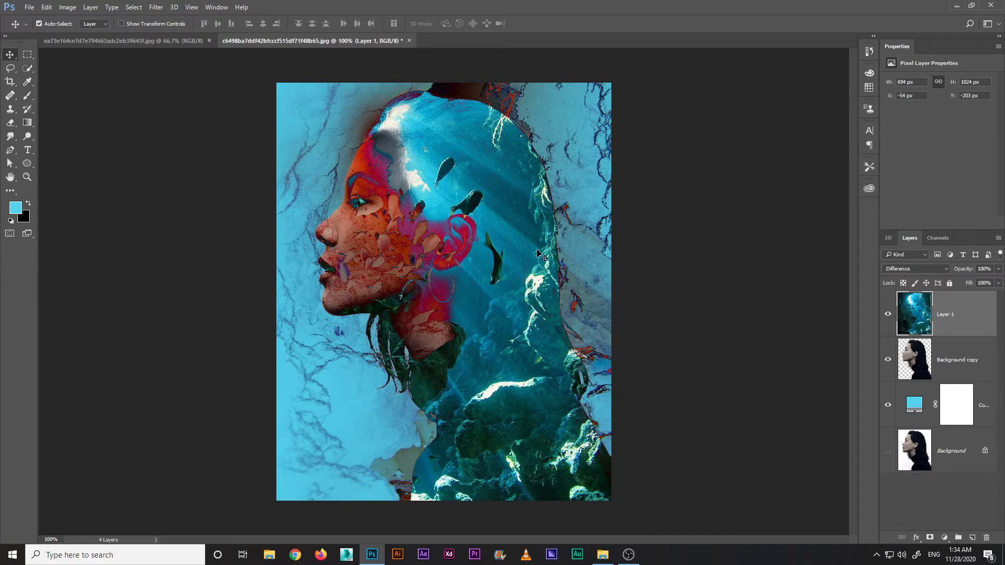
# Flip the cave layer horizontally and shift it slightly right.
pyautogui.hotkey('ctrl', 't')
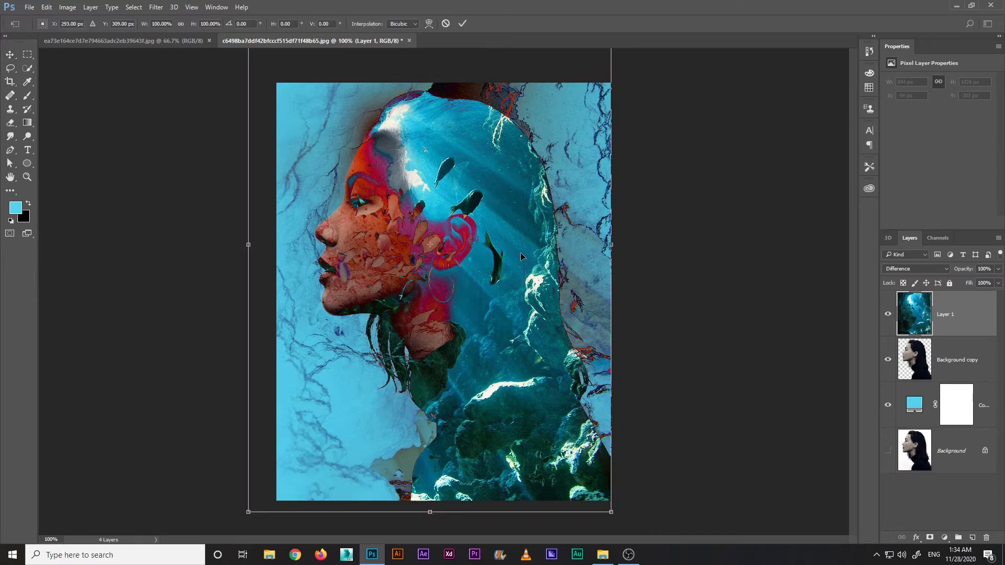
pyautogui.rightClick(564, 261)
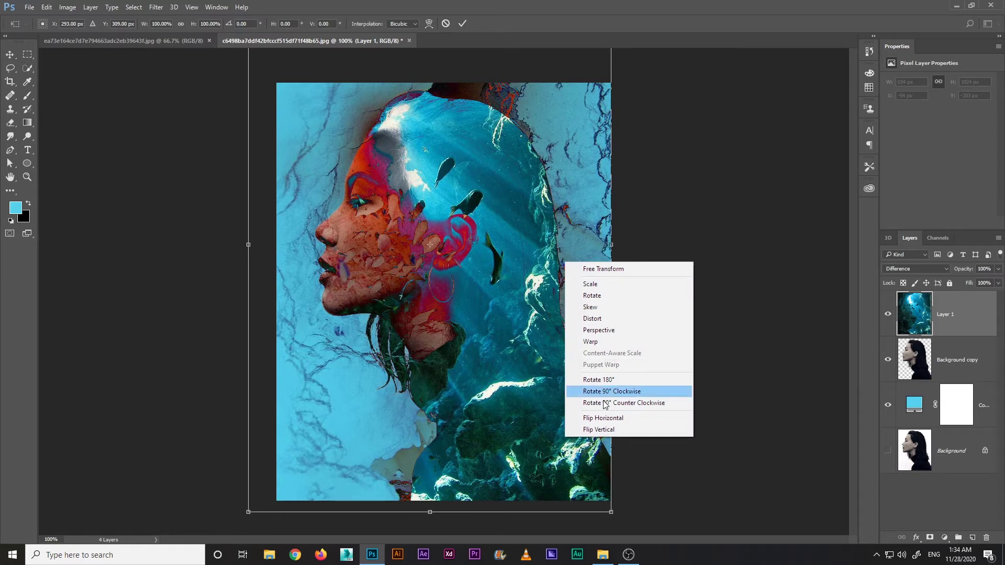
pyautogui.click(619, 422)
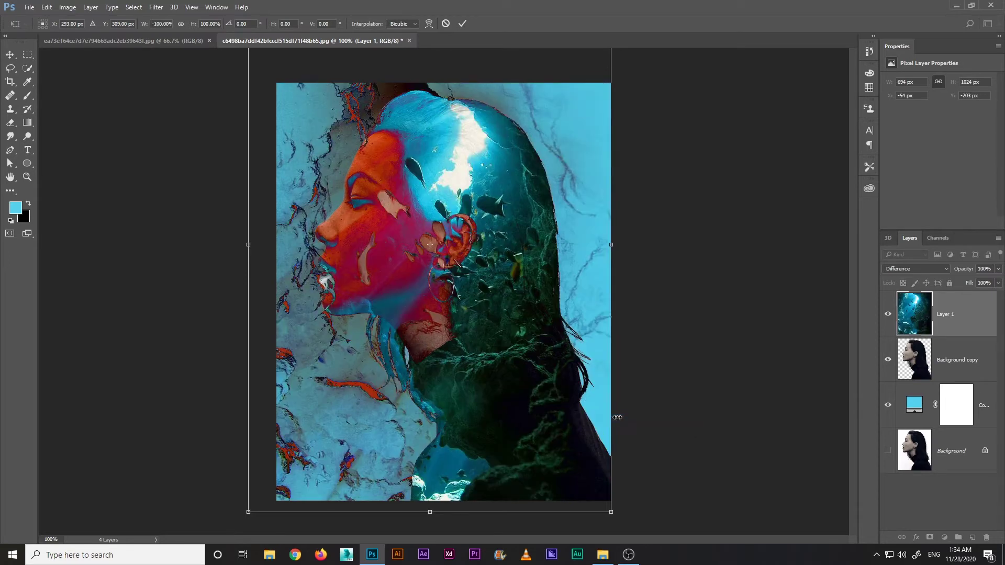
pyautogui.moveTo(503, 268); pyautogui.dragTo(525, 270)
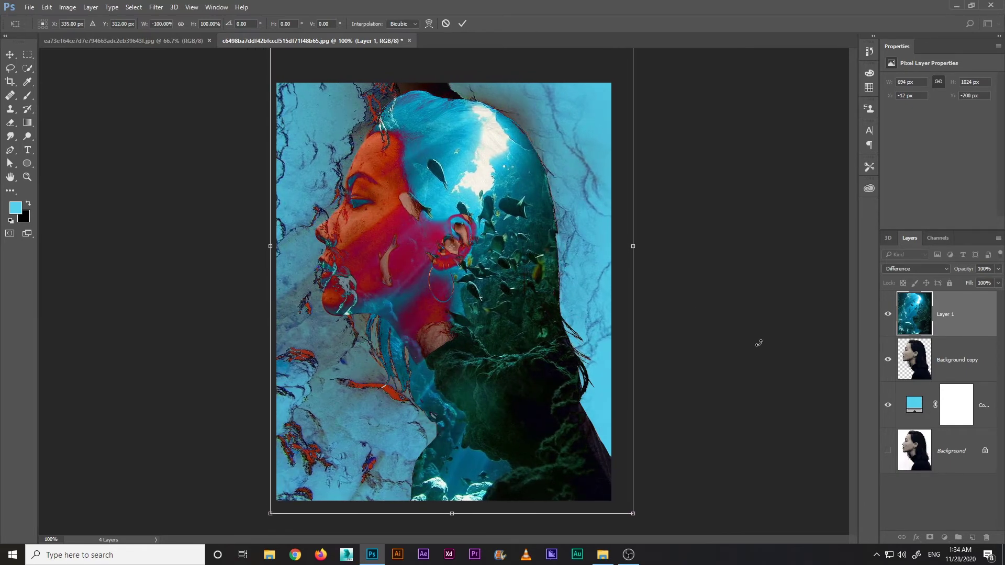
pyautogui.press('Return')
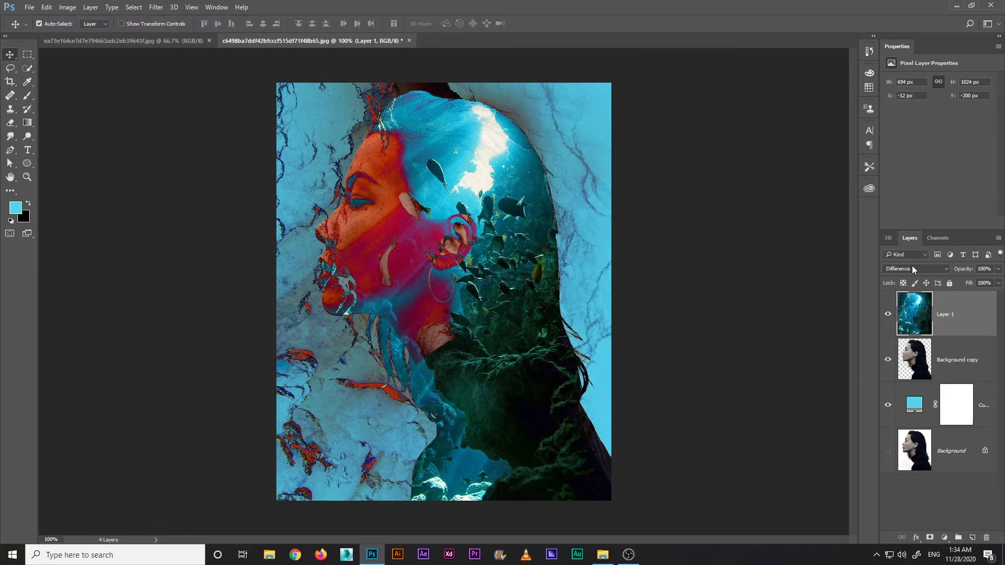
pyautogui.click(917, 270)
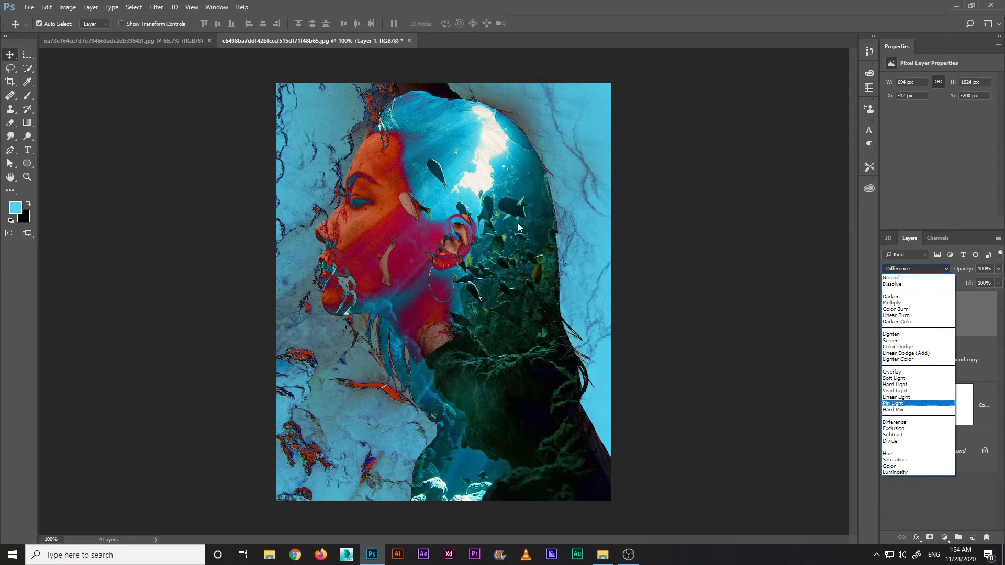
# Set Layer 1's blend mode back to Normal.
pyautogui.click(900, 278)
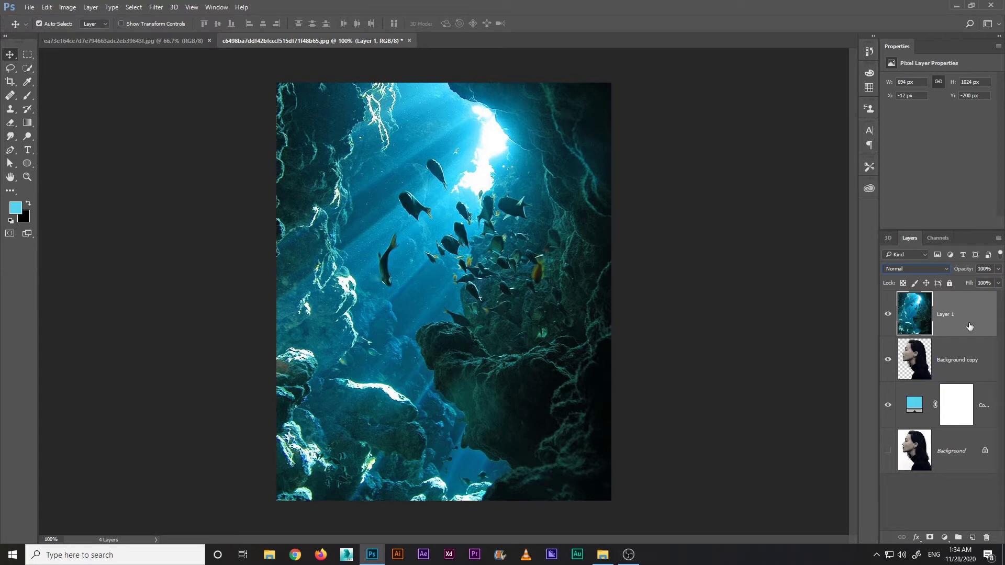
# Load the Background copy's silhouette selection and add it as Layer 1's mask.
pyautogui.moveTo(965, 327); pyautogui.dragTo(918, 331)
pyautogui.moveTo(966, 318); pyautogui.dragTo(915, 359)
pyautogui.keyDown('ctrl'); pyautogui.click(915, 360); pyautogui.keyUp('ctrl')
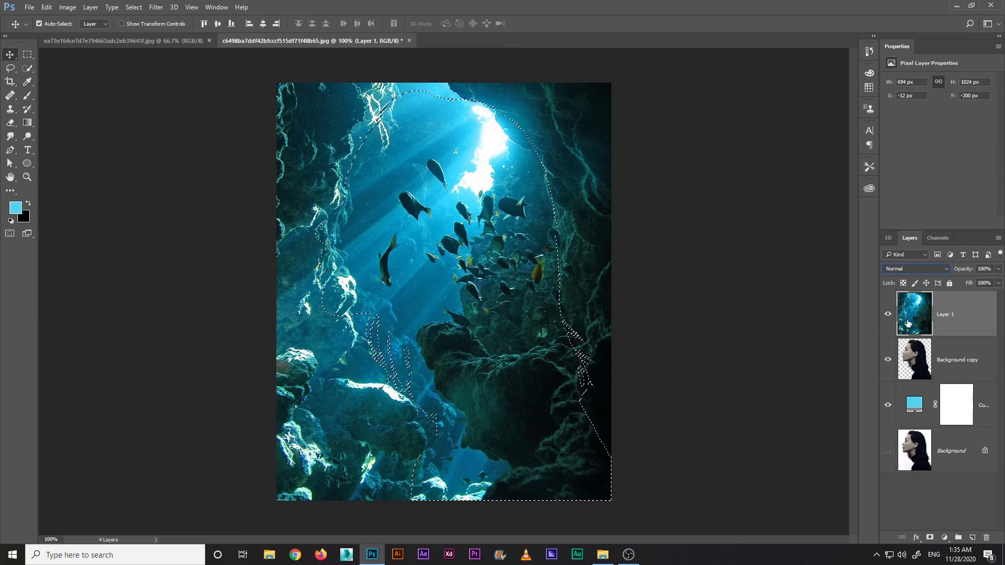
pyautogui.click(930, 538)
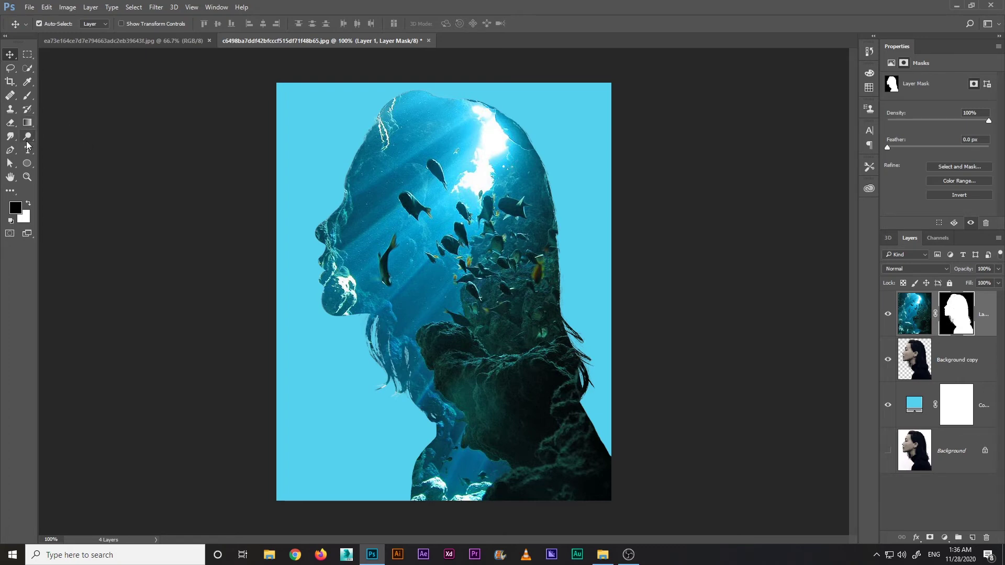
# Show the brush-type tool group in the toolbar.
pyautogui.rightClick(30, 98)
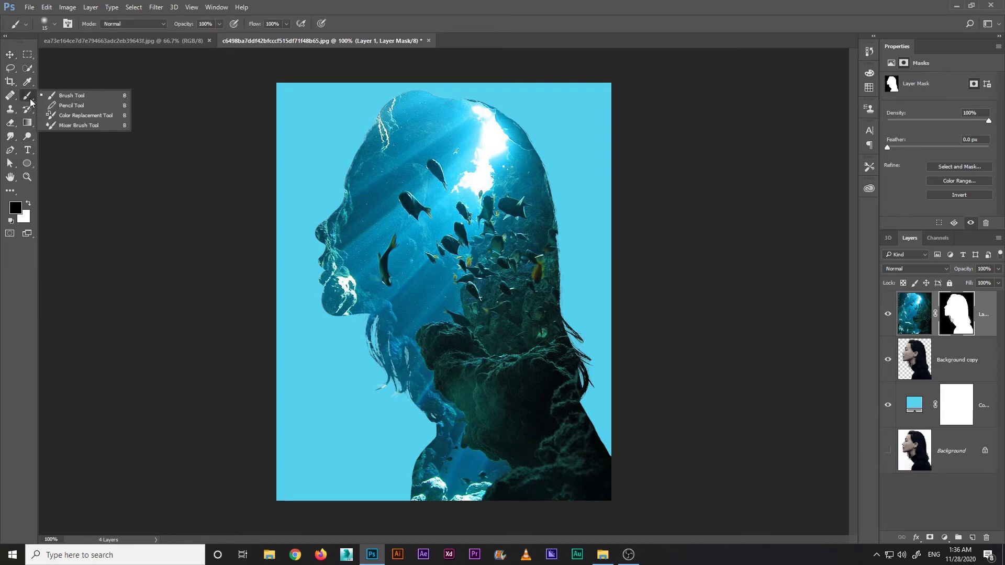
# Paint black on Layer 1's mask over the face with an 80 px Soft Round brush.
pyautogui.click(101, 98)
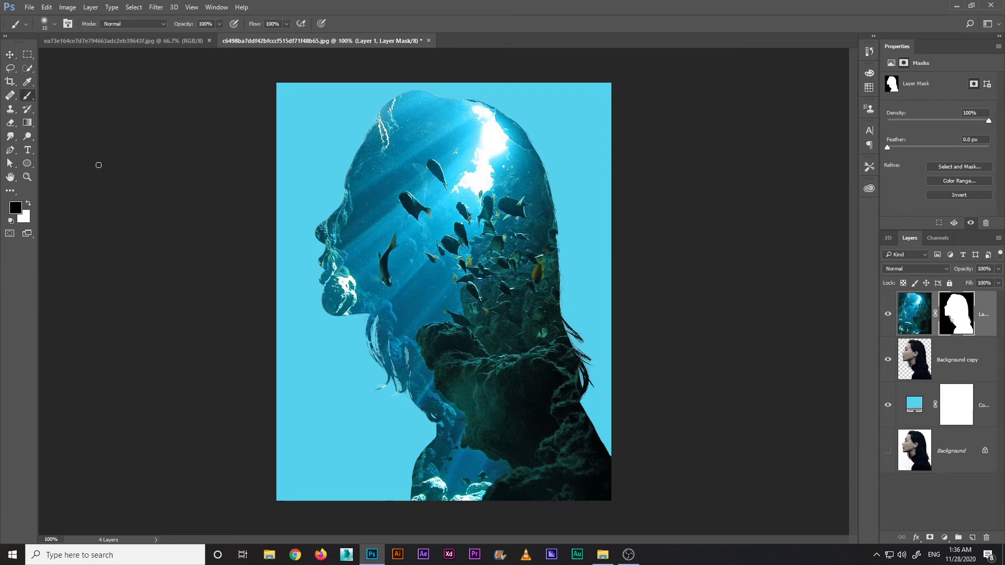
pyautogui.click(55, 24)
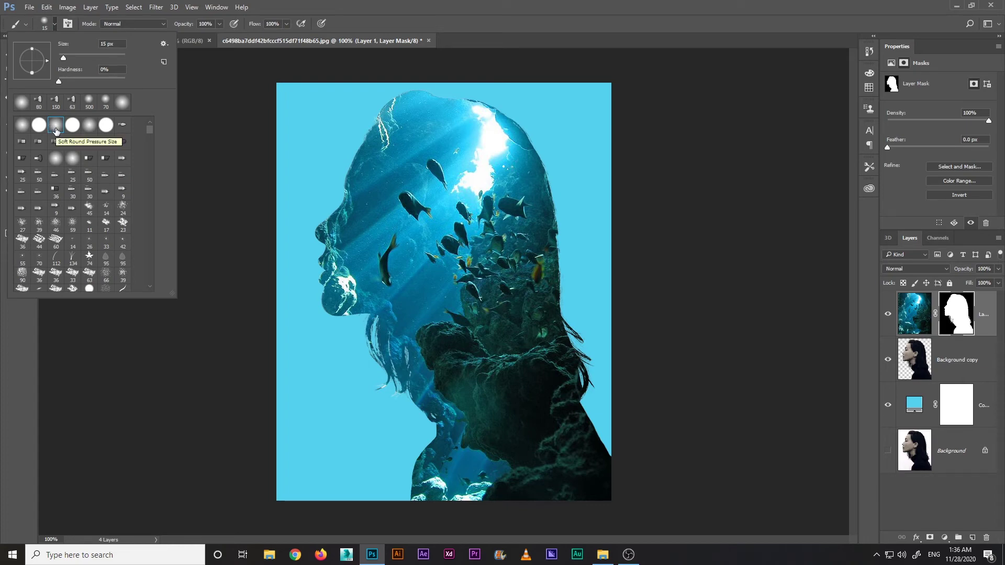
pyautogui.click(265, 218)
pyautogui.press(']')
pyautogui.press(']')
pyautogui.press(']')
pyautogui.press(']')
pyautogui.press(']')
pyautogui.press(']')
pyautogui.press(']')
pyautogui.press(']')
pyautogui.press(']')
pyautogui.press(']')
pyautogui.press(']')
pyautogui.press(']')
pyautogui.moveTo(366, 157)
pyautogui.mouseDown()
pyautogui.moveTo(345, 236)
pyautogui.moveTo(377, 172)
pyautogui.mouseUp()
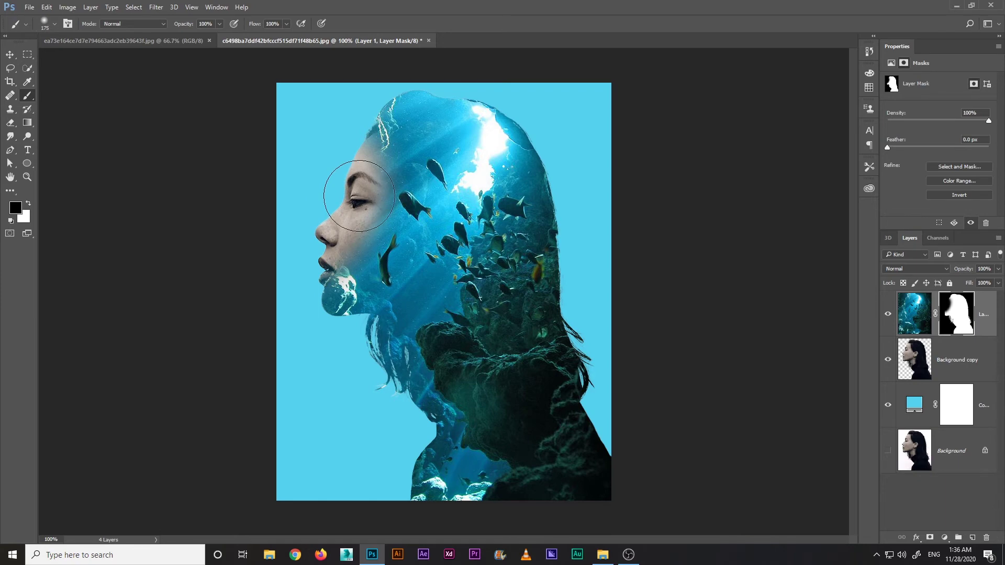
# Mask the cave off the cheek, chin, eye and neck with a 200 px brush.
pyautogui.press(']')
pyautogui.press(']')
pyautogui.press(']')
pyautogui.moveTo(353, 205)
pyautogui.mouseDown()
pyautogui.moveTo(324, 229)
pyautogui.moveTo(319, 254)
pyautogui.moveTo(341, 254)
pyautogui.moveTo(315, 264)
pyautogui.moveTo(356, 242)
pyautogui.mouseUp()
pyautogui.press(']')
pyautogui.press(']')
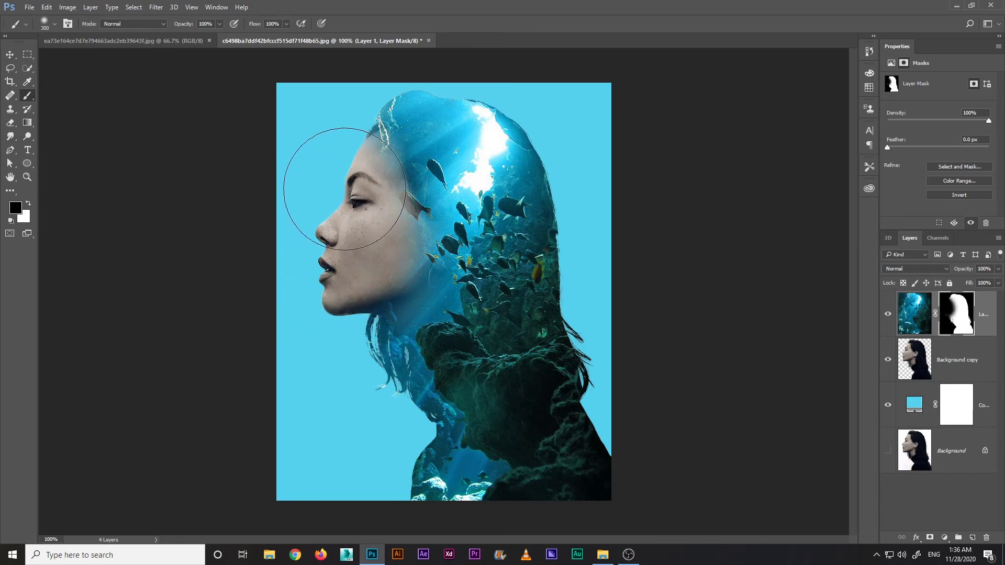
pyautogui.press('[')
pyautogui.press('[')
pyautogui.press('[')
pyautogui.moveTo(370, 186)
pyautogui.mouseDown()
pyautogui.moveTo(341, 216)
pyautogui.moveTo(359, 247)
pyautogui.moveTo(368, 244)
pyautogui.moveTo(347, 269)
pyautogui.mouseUp()
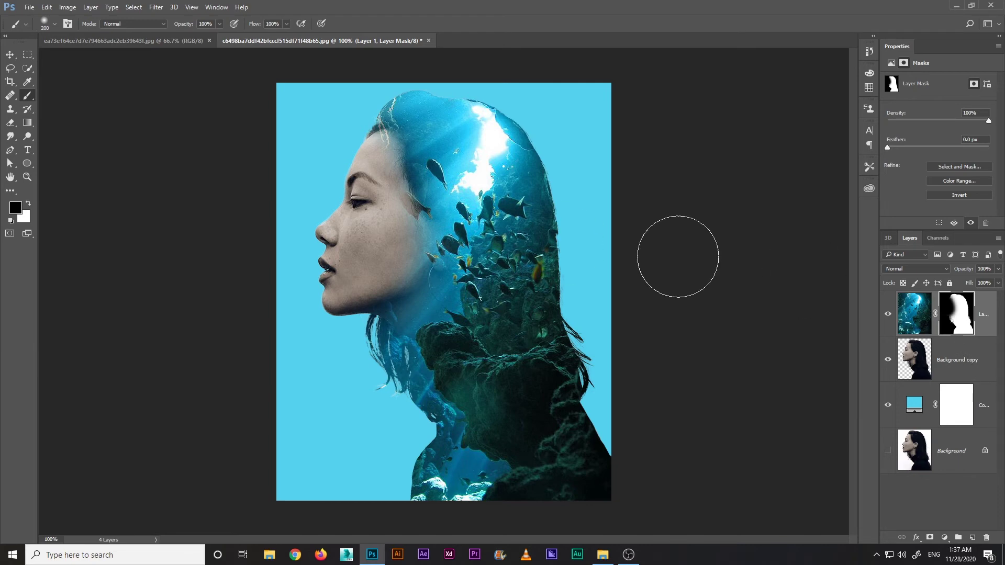
pyautogui.moveTo(364, 385)
pyautogui.mouseDown()
pyautogui.moveTo(371, 412)
pyautogui.moveTo(384, 414)
pyautogui.moveTo(400, 394)
pyautogui.moveTo(374, 397)
pyautogui.moveTo(355, 373)
pyautogui.moveTo(365, 345)
pyautogui.moveTo(367, 359)
pyautogui.moveTo(357, 359)
pyautogui.moveTo(375, 379)
pyautogui.moveTo(382, 427)
pyautogui.moveTo(379, 419)
pyautogui.moveTo(394, 415)
pyautogui.moveTo(392, 487)
pyautogui.mouseUp()
# Mask out the bright bottom coral and the top of the head to reveal dark hair.
pyautogui.moveTo(437, 527)
pyautogui.mouseDown()
pyautogui.moveTo(626, 407)
pyautogui.moveTo(619, 385)
pyautogui.moveTo(611, 391)
pyautogui.moveTo(634, 392)
pyautogui.moveTo(594, 315)
pyautogui.moveTo(603, 316)
pyautogui.moveTo(588, 270)
pyautogui.moveTo(606, 284)
pyautogui.moveTo(601, 231)
pyautogui.mouseUp()
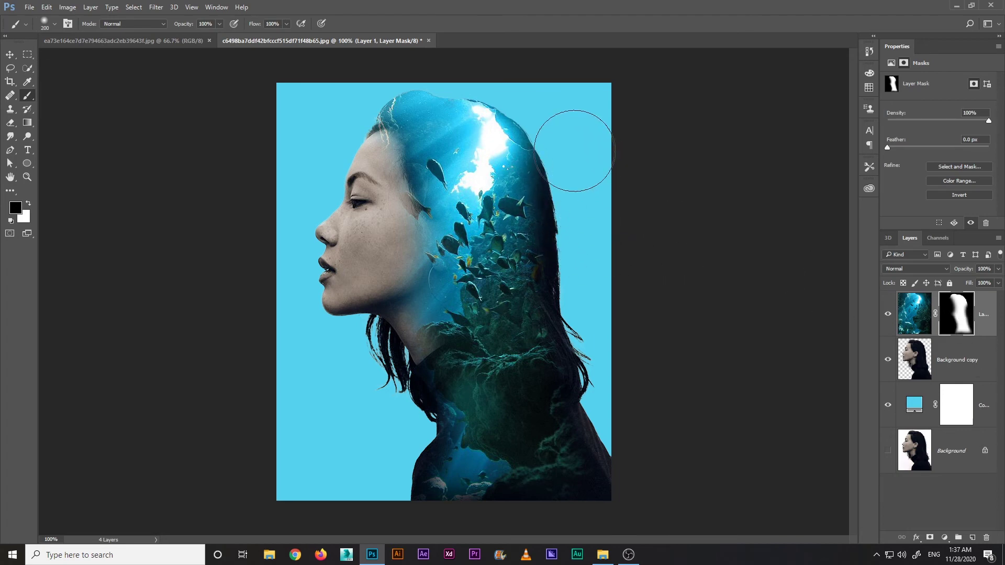
pyautogui.moveTo(565, 130)
pyautogui.mouseDown()
pyautogui.moveTo(540, 89)
pyautogui.moveTo(505, 81)
pyautogui.moveTo(492, 59)
pyautogui.moveTo(491, 72)
pyautogui.moveTo(522, 76)
pyautogui.moveTo(416, 59)
pyautogui.moveTo(373, 64)
pyautogui.moveTo(342, 111)
pyautogui.mouseUp()
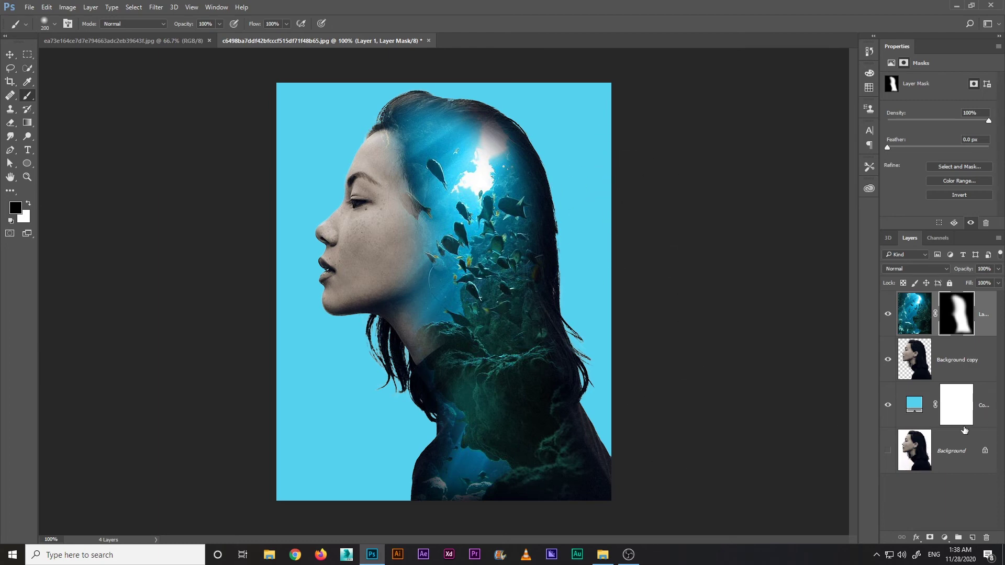
pyautogui.click(911, 414)
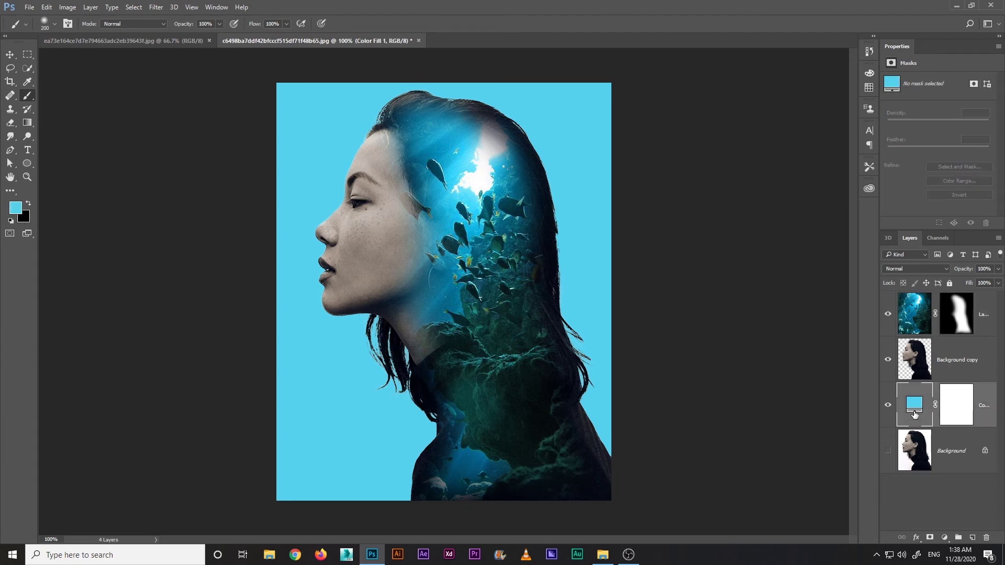
# Sample dark hair tones as the Color Fill background colour, pushing it toward near-black.
pyautogui.doubleClick(914, 412)
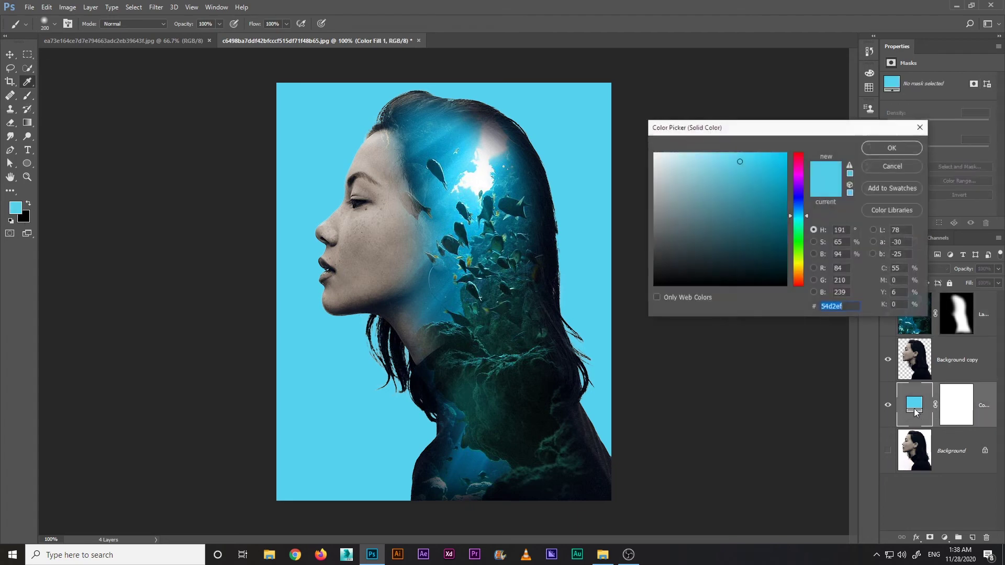
pyautogui.click(549, 180)
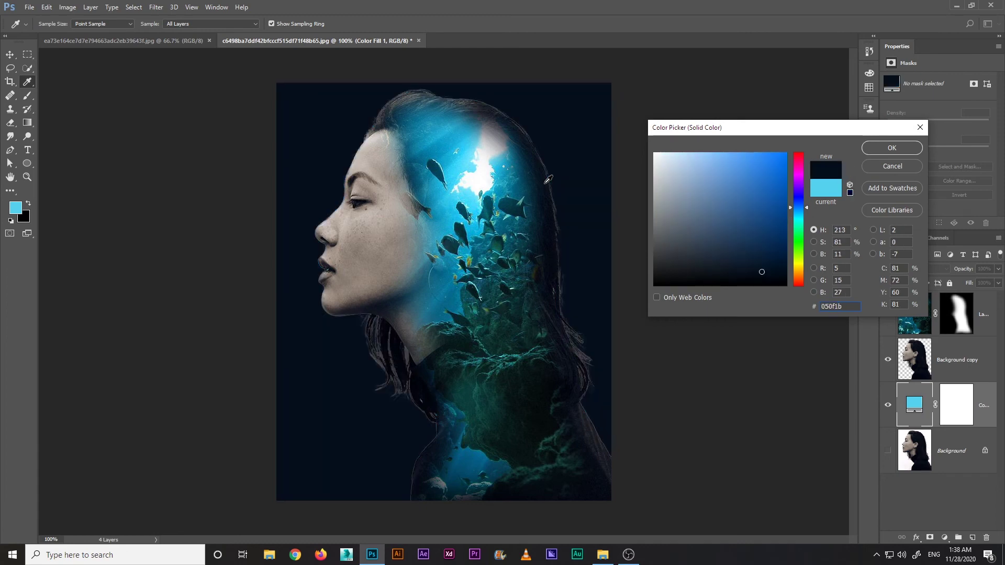
pyautogui.click(542, 173)
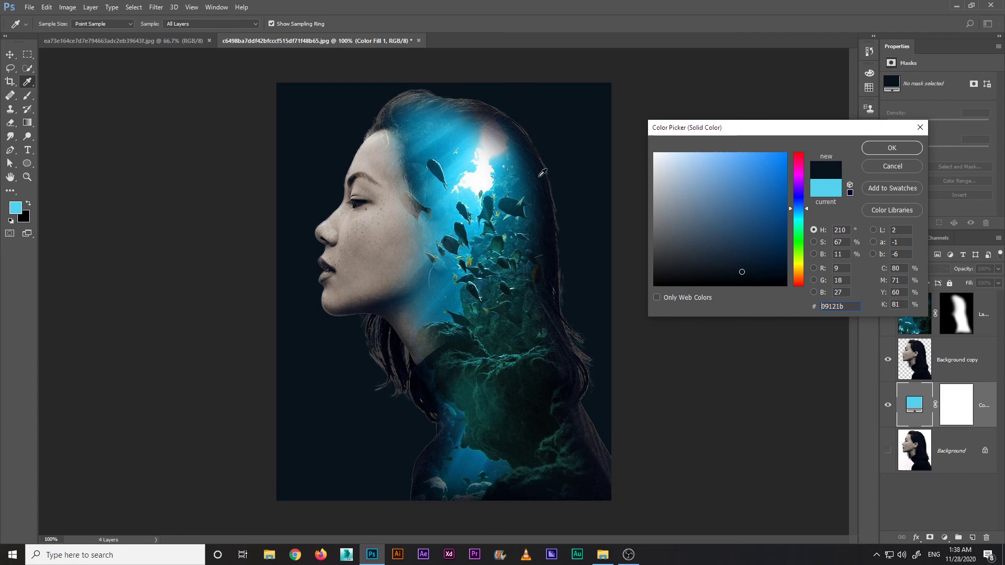
pyautogui.click(558, 259)
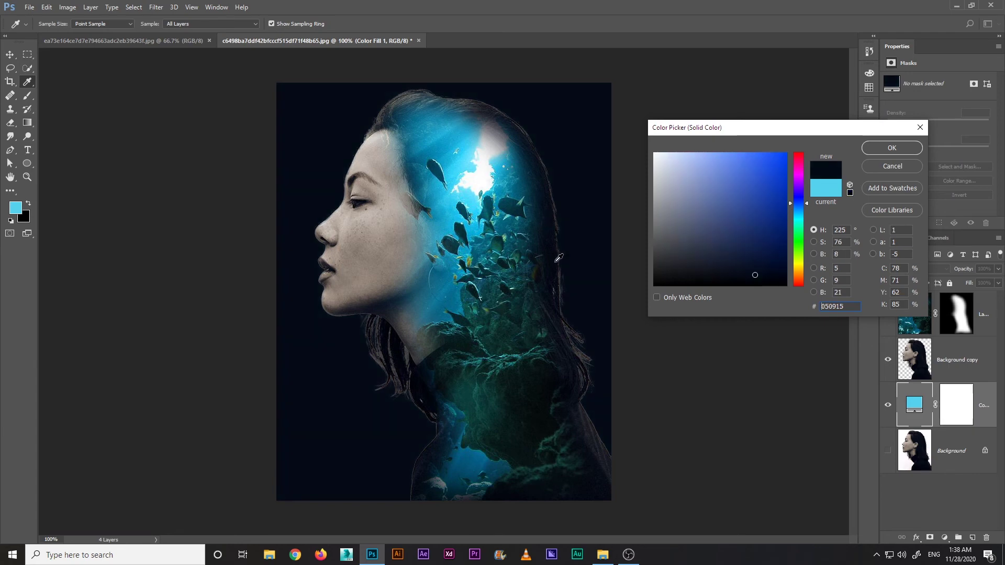
pyautogui.moveTo(757, 277); pyautogui.dragTo(677, 272)
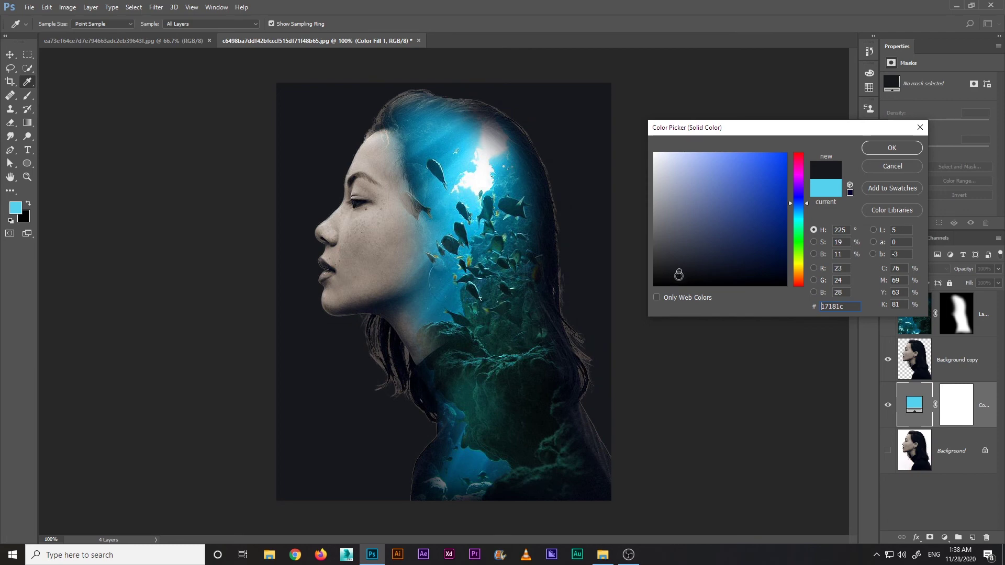
# Resample image tones until the background fill is dark slate 20252c, and accept it.
pyautogui.click(381, 115)
pyautogui.click(388, 119)
pyautogui.click(380, 116)
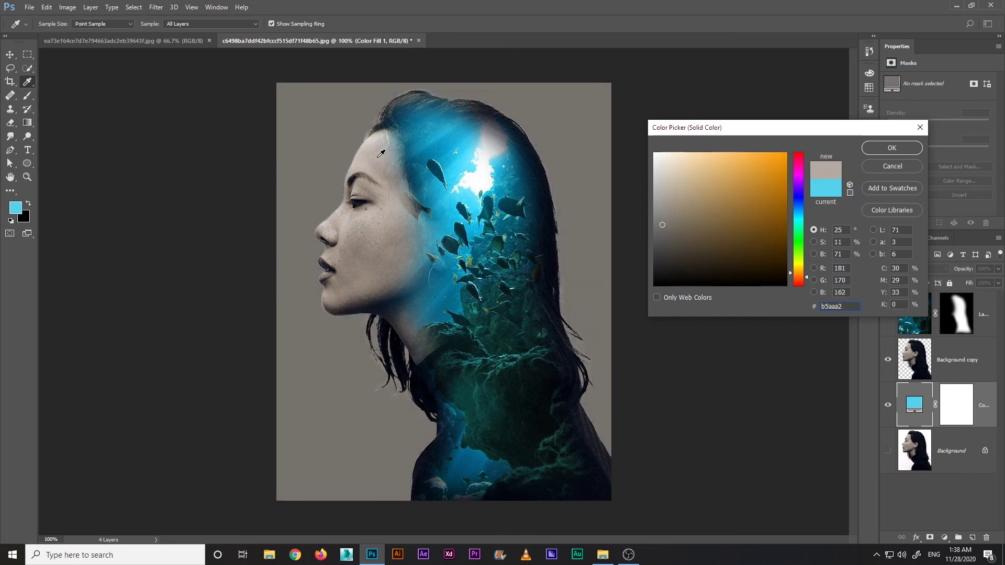
pyautogui.click(380, 154)
pyautogui.click(388, 114)
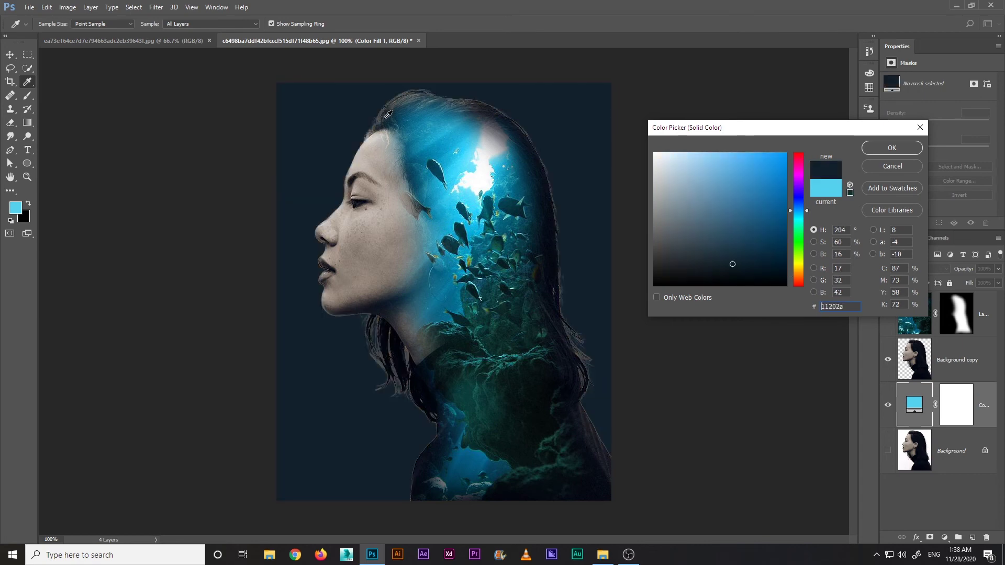
pyautogui.click(388, 110)
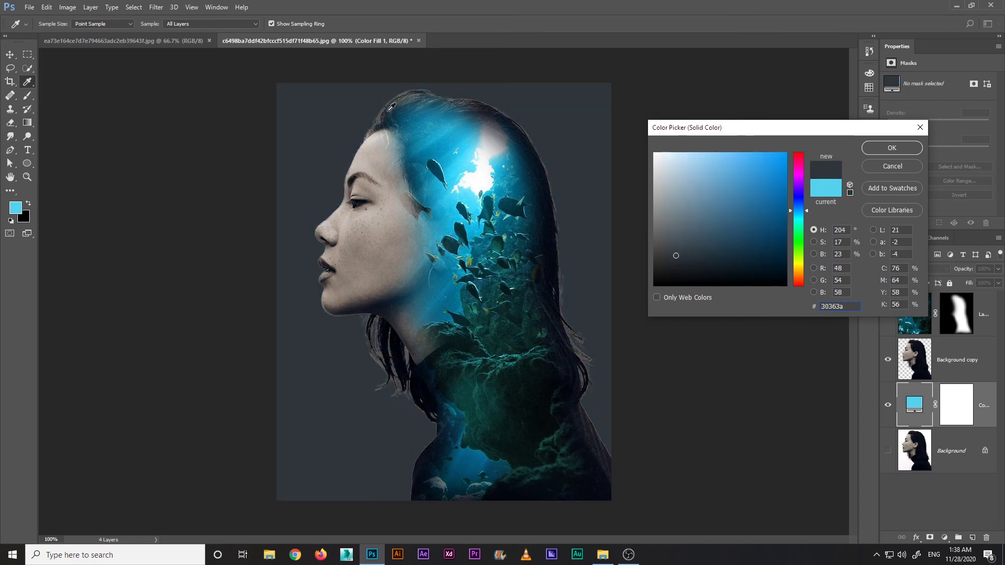
pyautogui.click(494, 106)
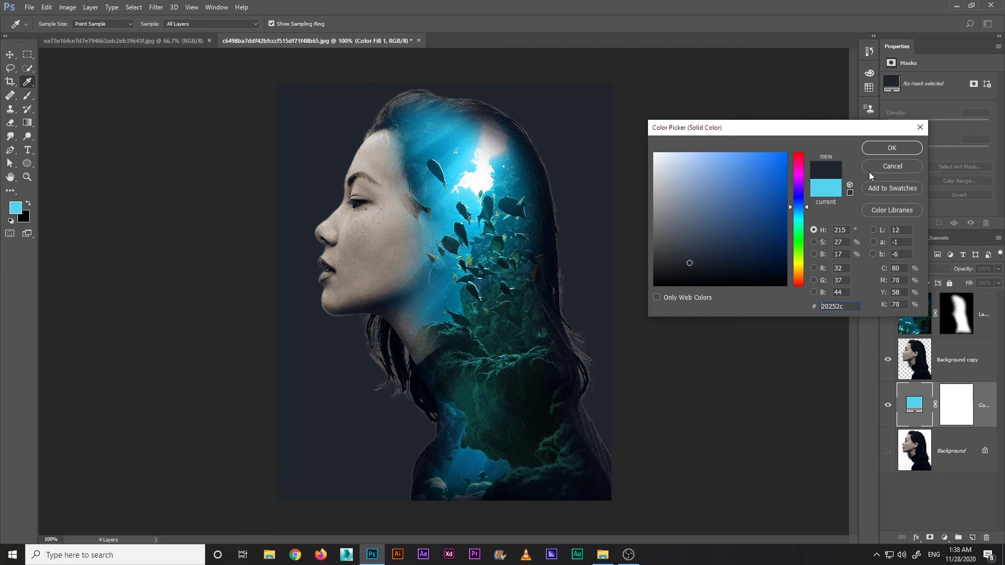
pyautogui.click(875, 150)
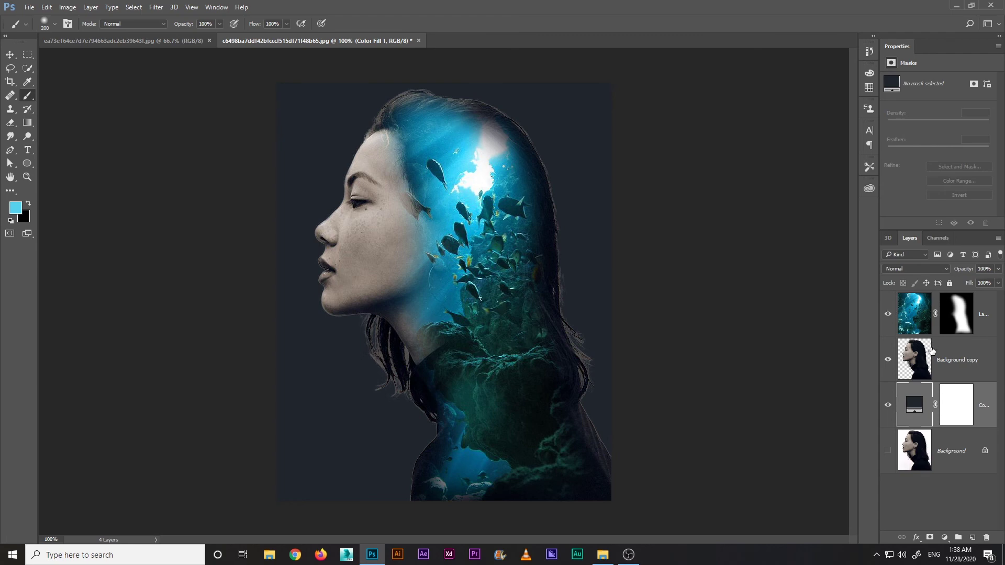
pyautogui.click(975, 322)
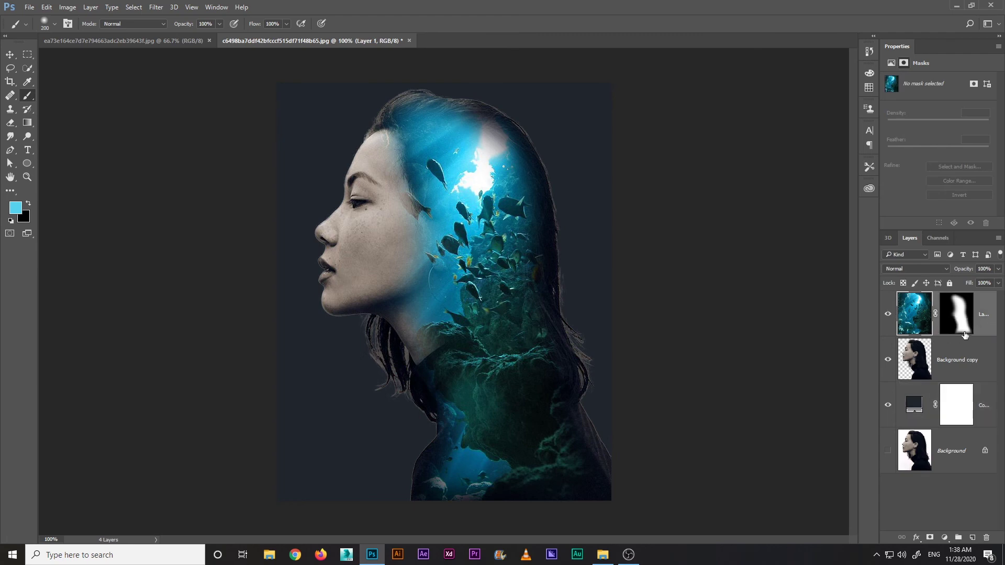
# Add a Color Lookup adjustment layer using the LateSunset.3DL LUT.
pyautogui.click(944, 538)
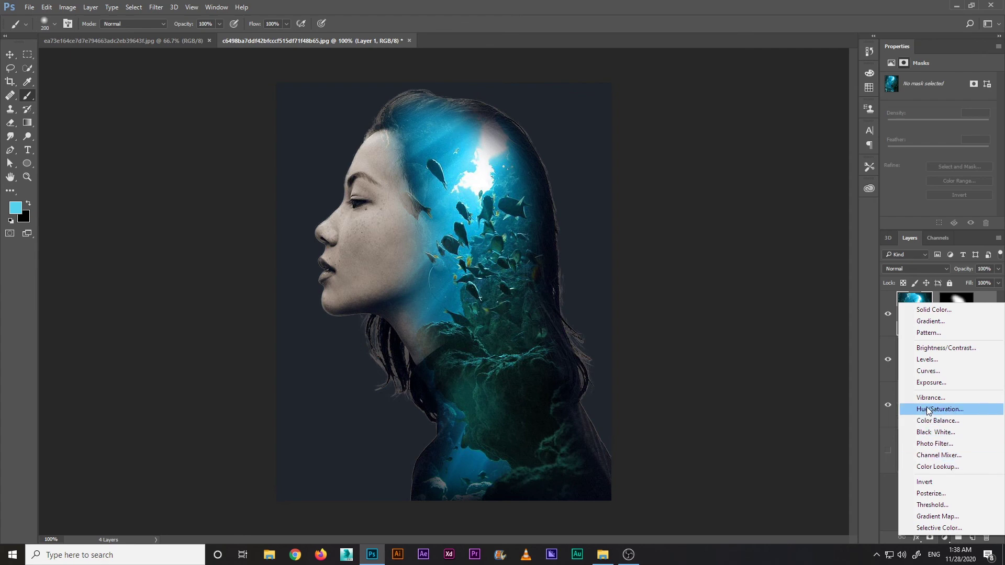
pyautogui.click(933, 468)
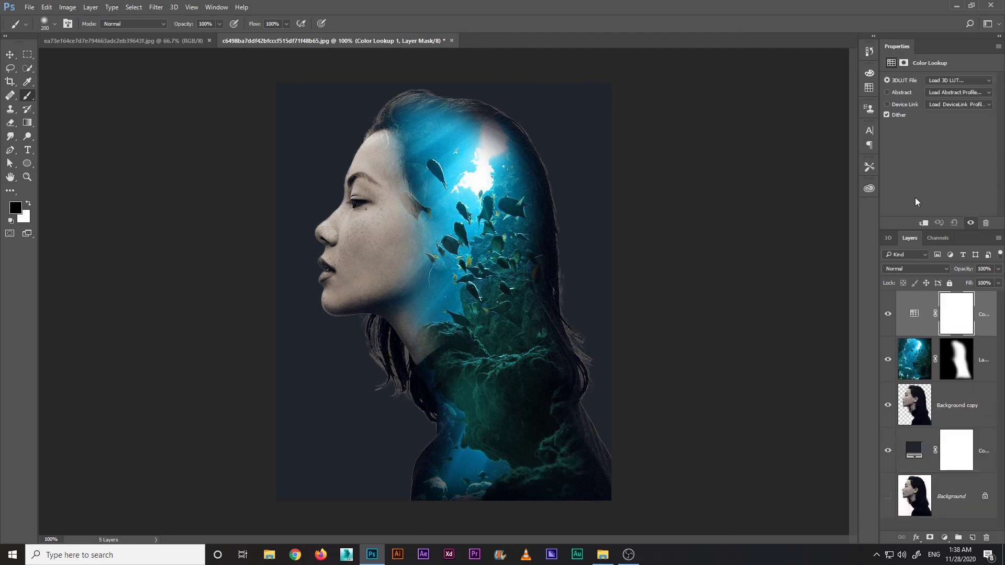
pyautogui.click(941, 82)
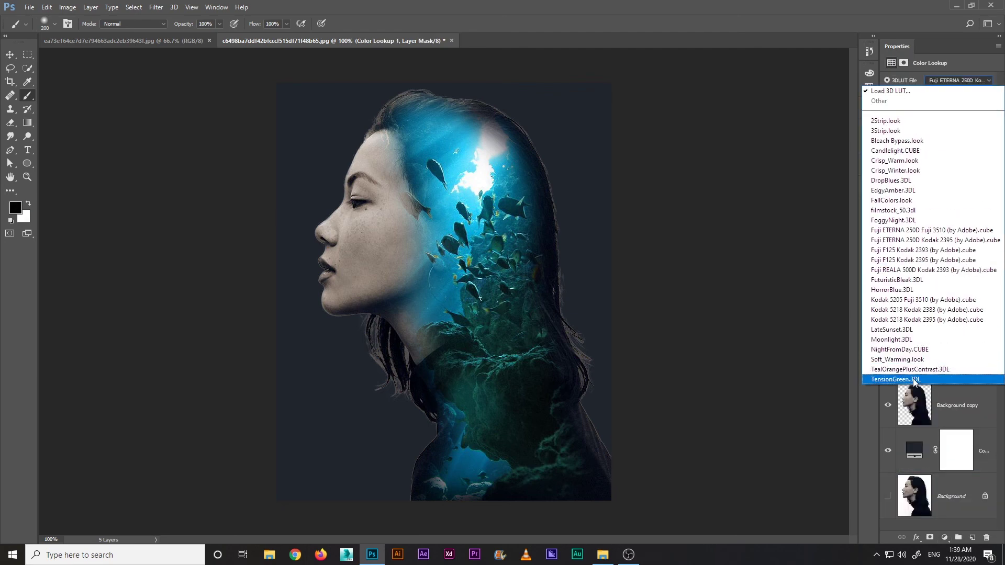
pyautogui.click(914, 379)
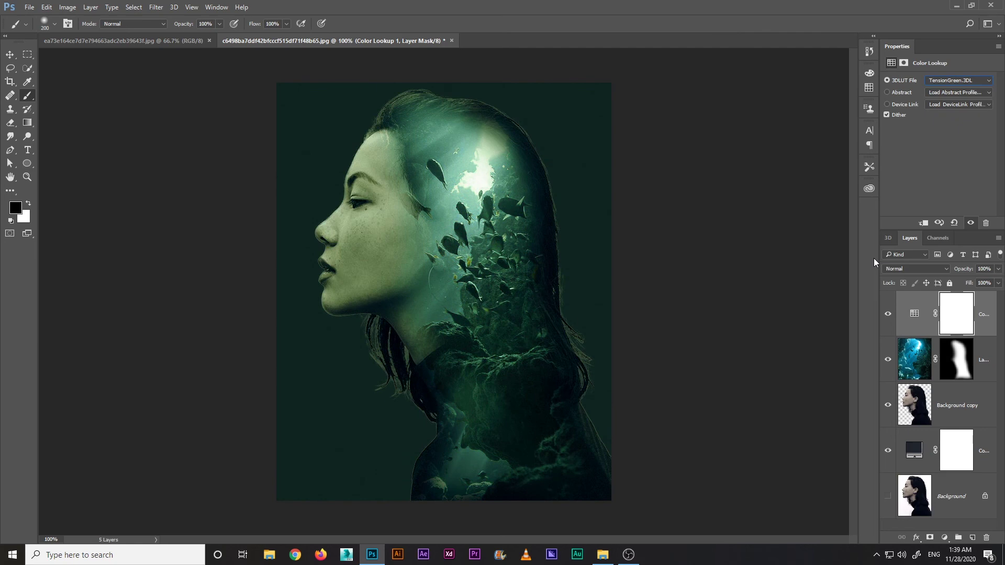
pyautogui.press('Up')
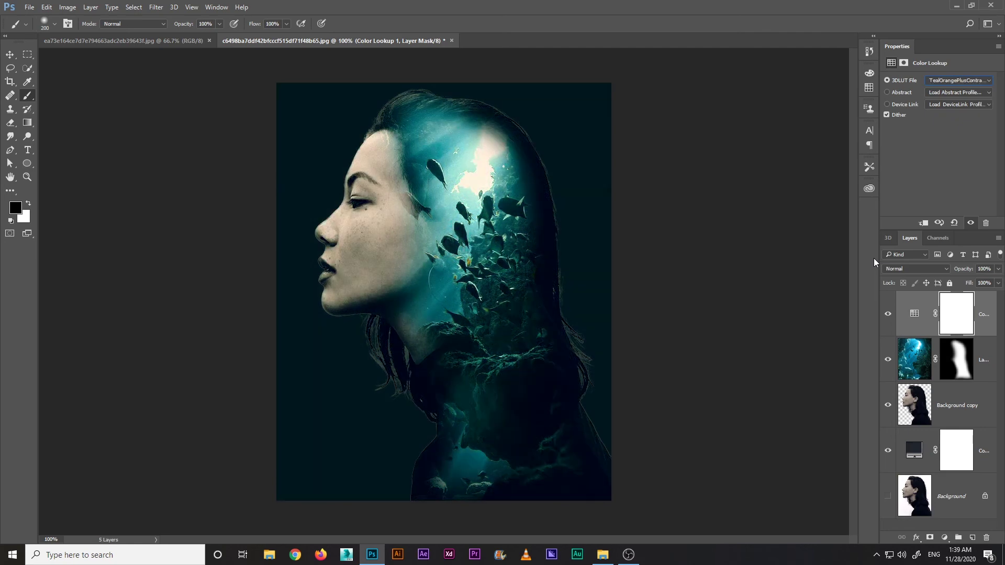
pyautogui.press('Up')
pyautogui.press('Up')
pyautogui.press('Up')
pyautogui.press('Up')
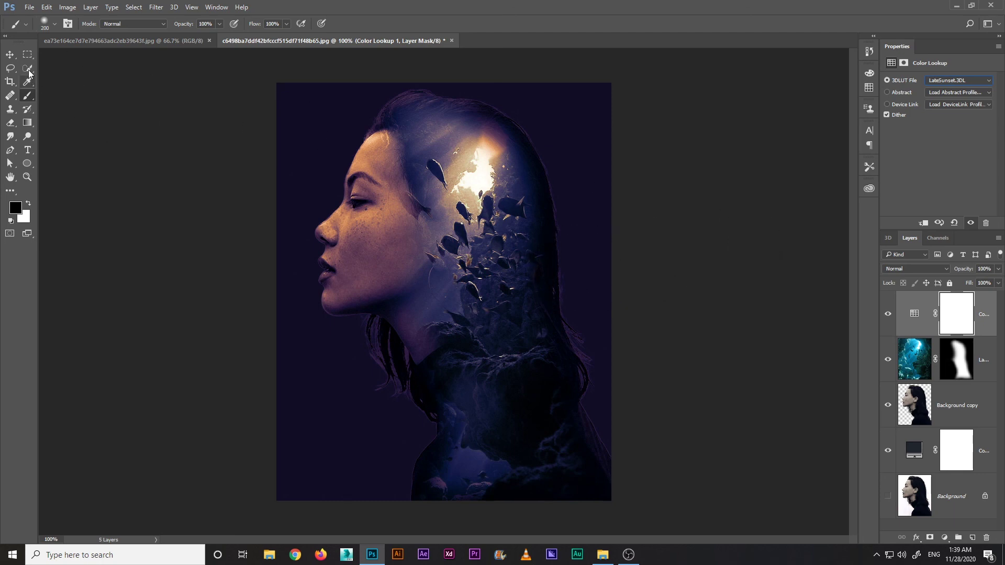
# Switch to the Move tool.
pyautogui.click(10, 54)
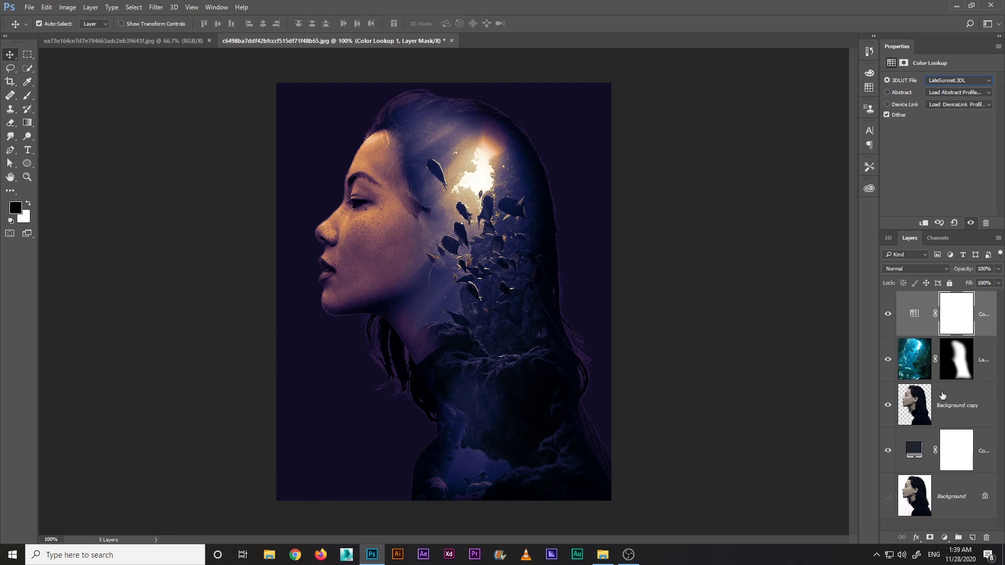